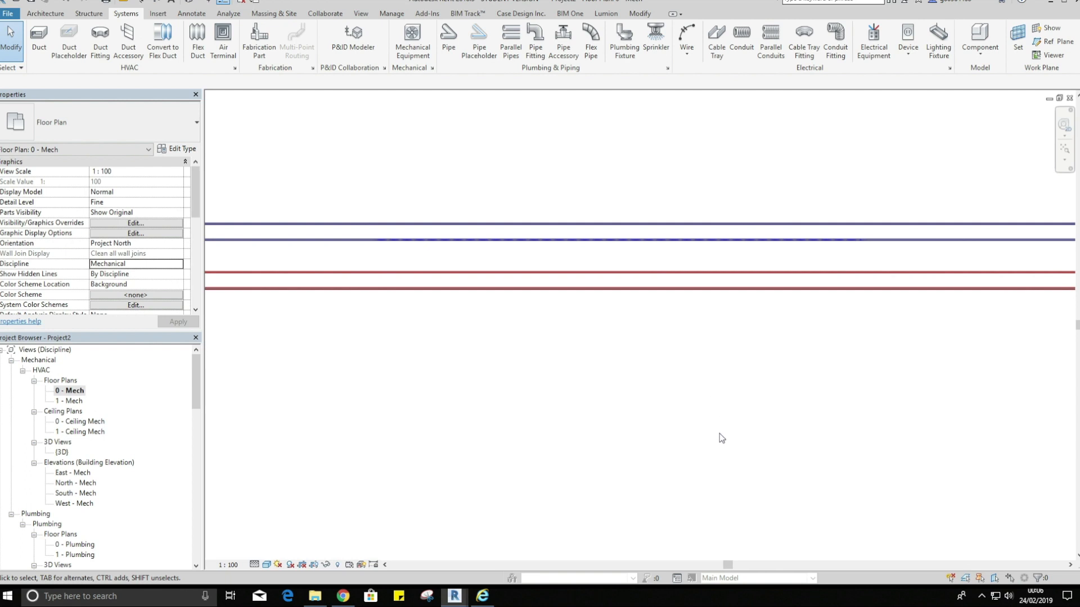
# - Add the Domestic Cold Water and Domestic Hot Water filters to the 0 - Mech floor plan's visibility/graphic overrides
pyautogui.press('v')
pyautogui.press('g')
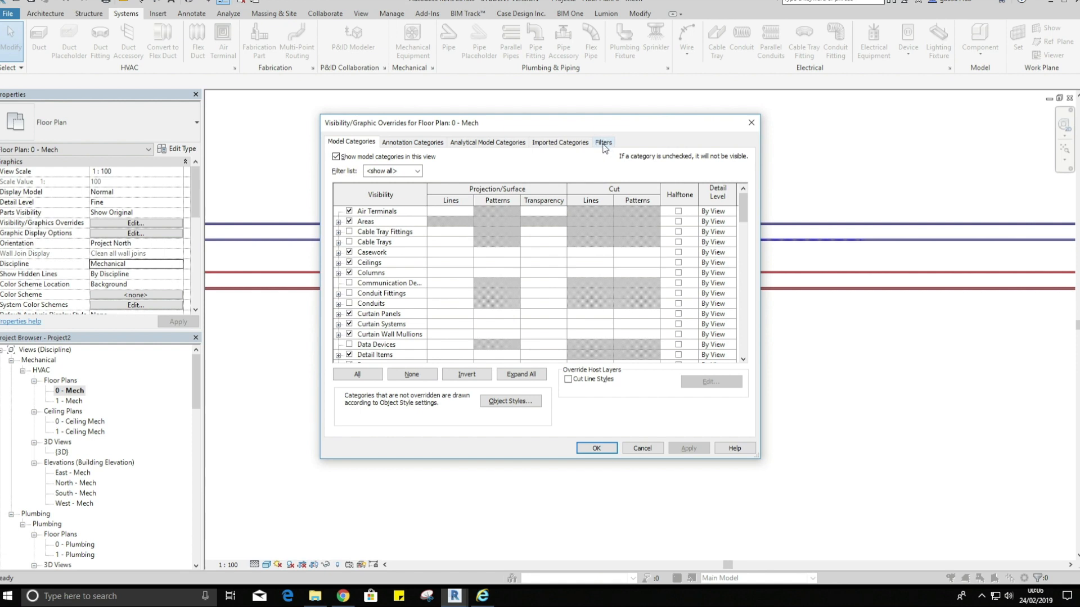
pyautogui.click(604, 143)
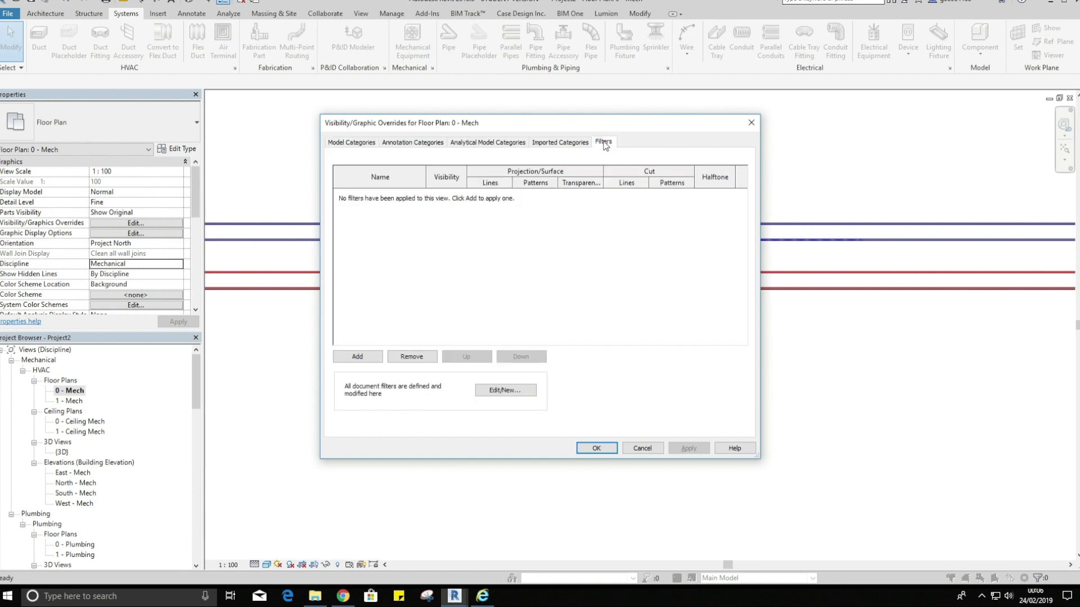
pyautogui.click(372, 356)
pyautogui.click(525, 253)
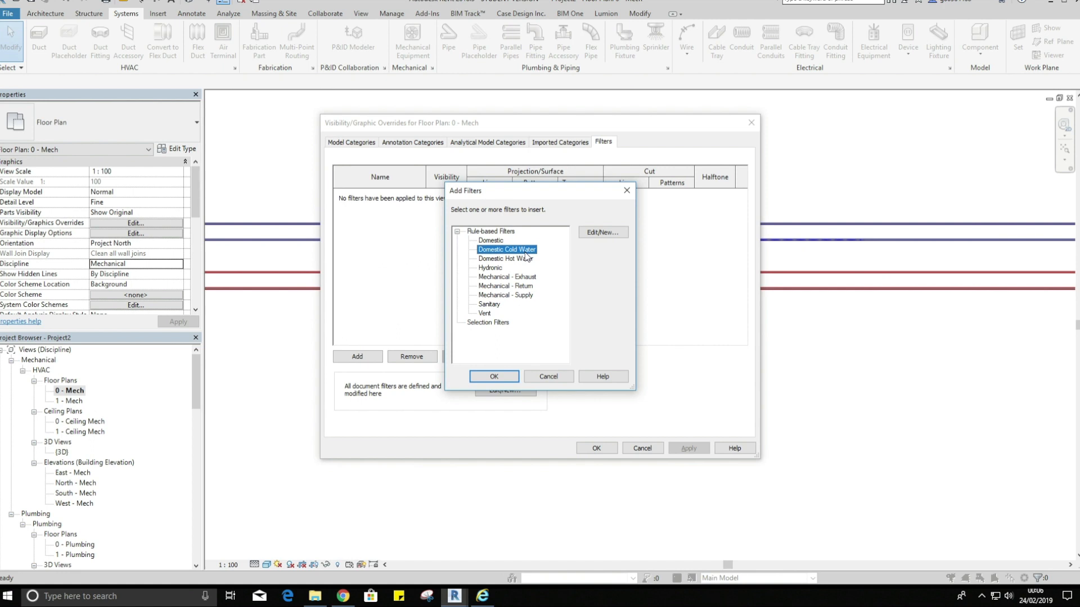
pyautogui.keyDown('ctrl'); pyautogui.click(526, 259); pyautogui.keyUp('ctrl')
pyautogui.click(492, 375)
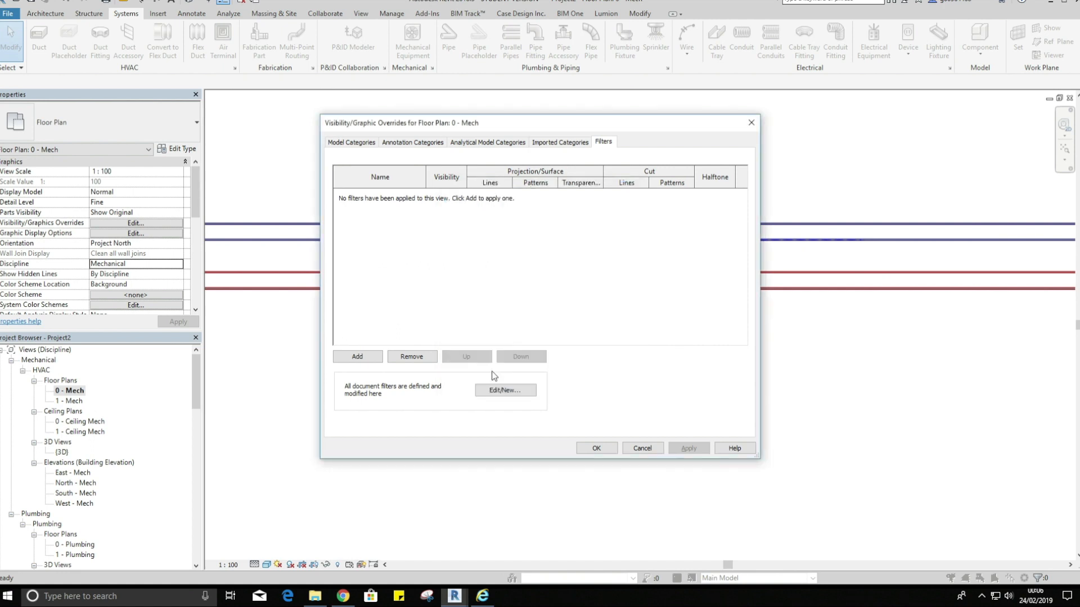
# - Override the Domestic Cold Water filter's projection/surface pattern with a blue Solid fill
pyautogui.click(530, 194)
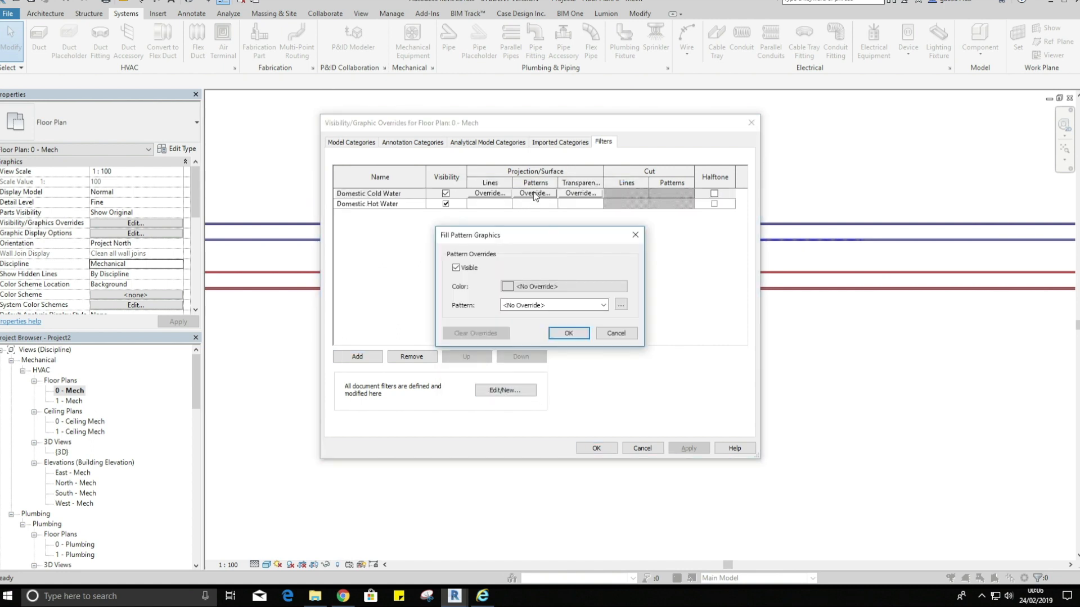
pyautogui.click(506, 283)
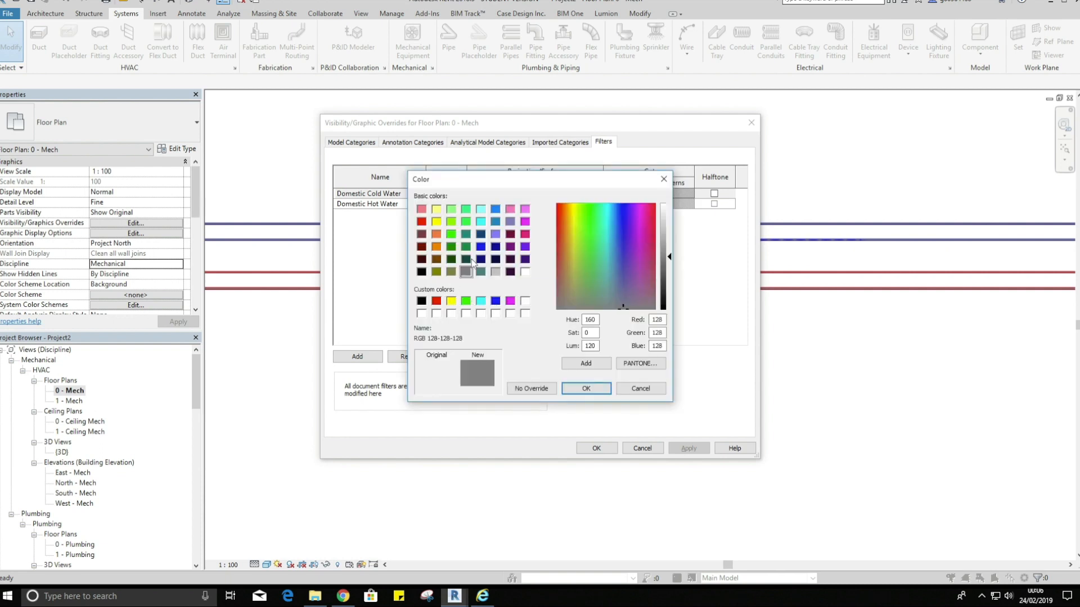
pyautogui.click(495, 301)
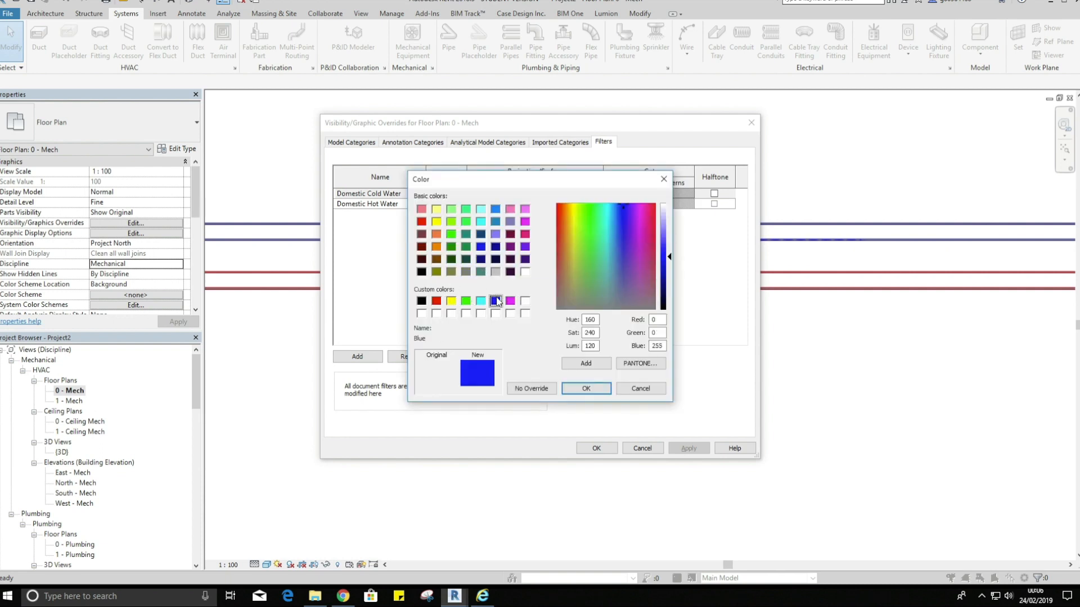
pyautogui.click(575, 388)
pyautogui.click(540, 307)
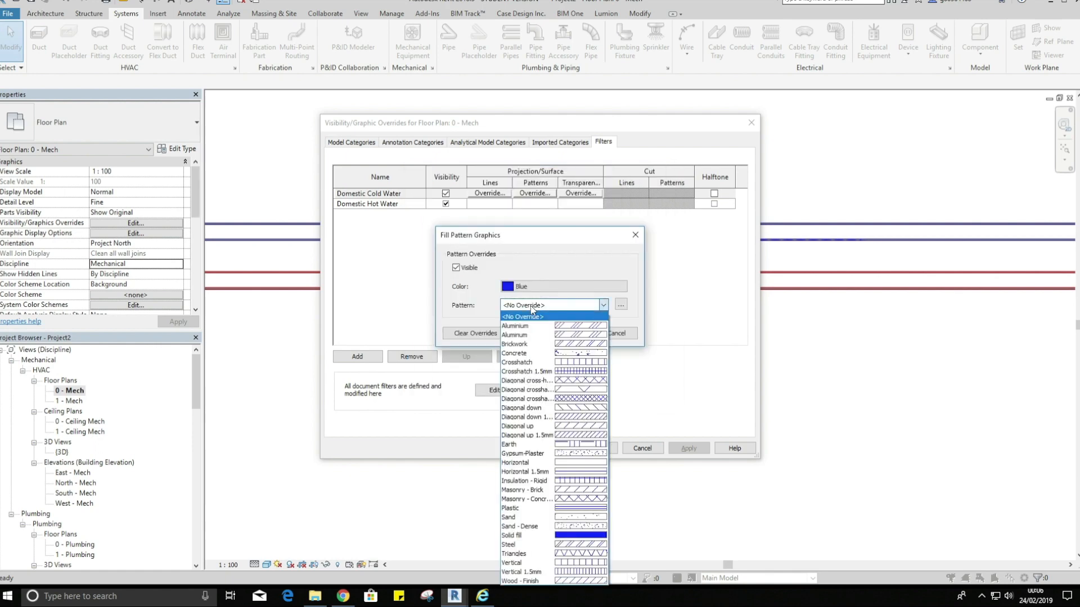
pyautogui.click(542, 536)
pyautogui.click(568, 333)
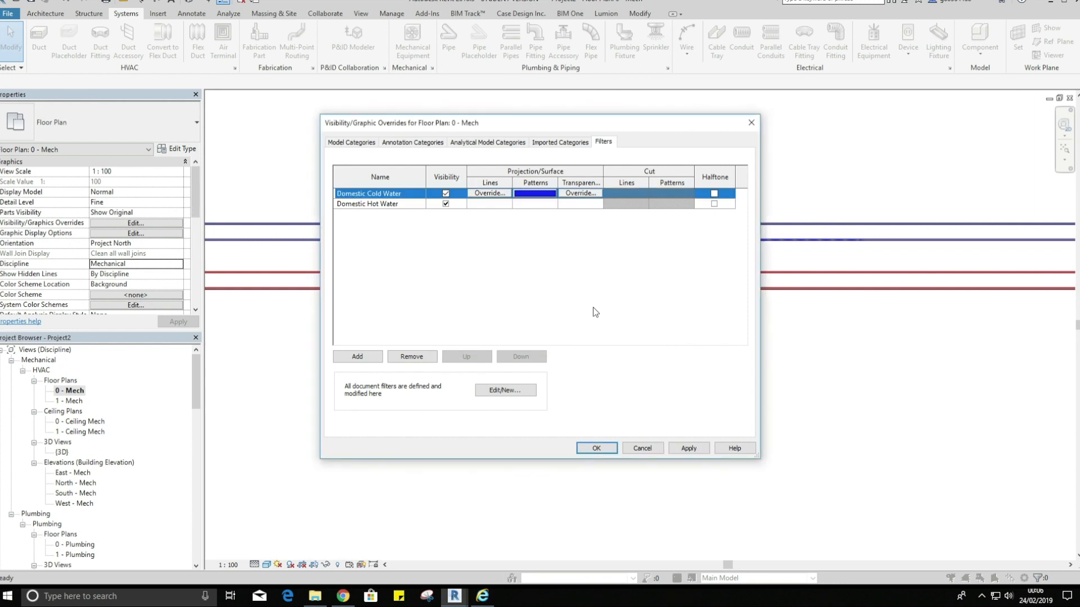
# - Override the Domestic Hot Water filter's projection/surface pattern with a red Solid fill and apply the overrides to the view
pyautogui.click(534, 204)
pyautogui.click(534, 204)
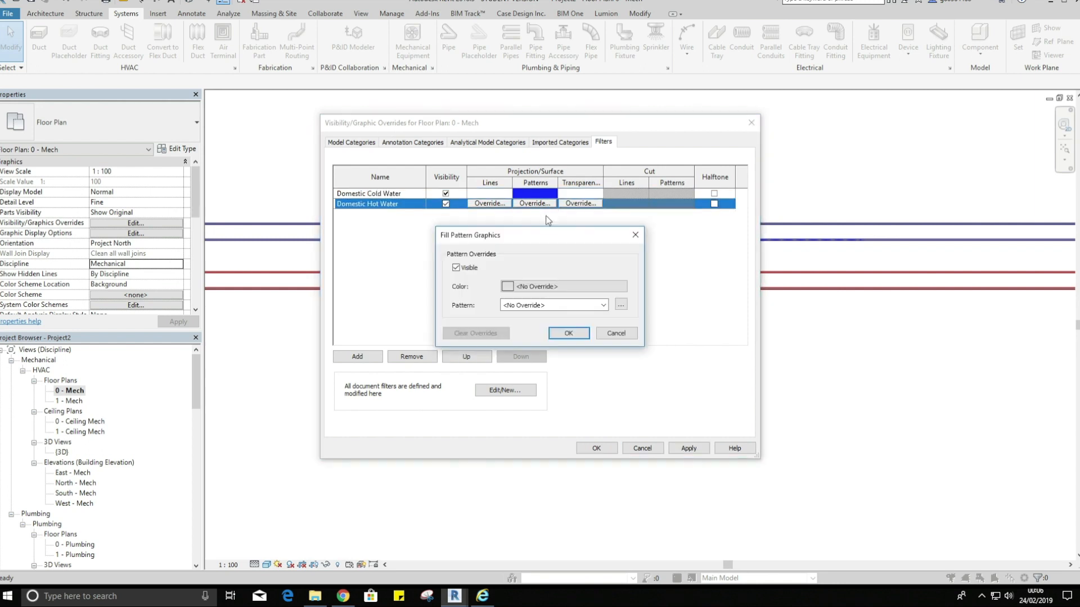
pyautogui.click(526, 287)
pyautogui.click(437, 301)
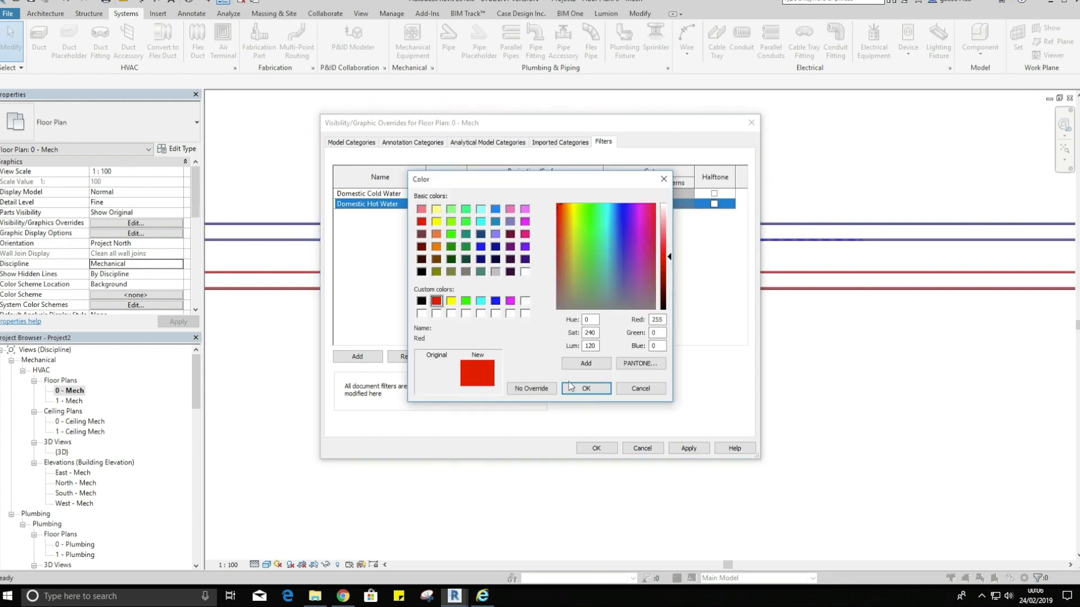
pyautogui.click(586, 389)
pyautogui.click(549, 305)
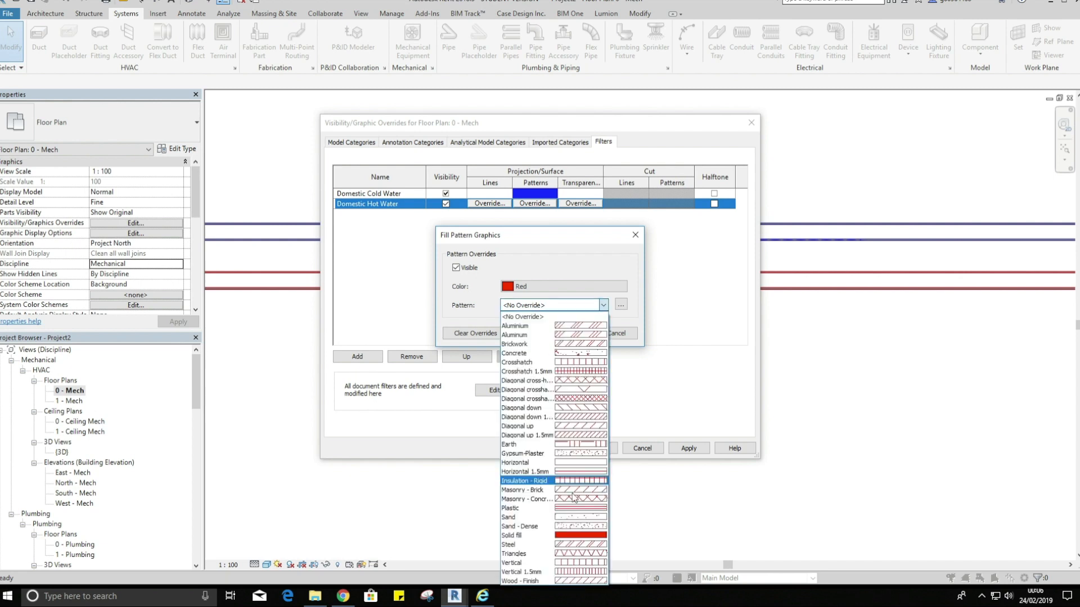
pyautogui.click(581, 535)
pyautogui.click(569, 332)
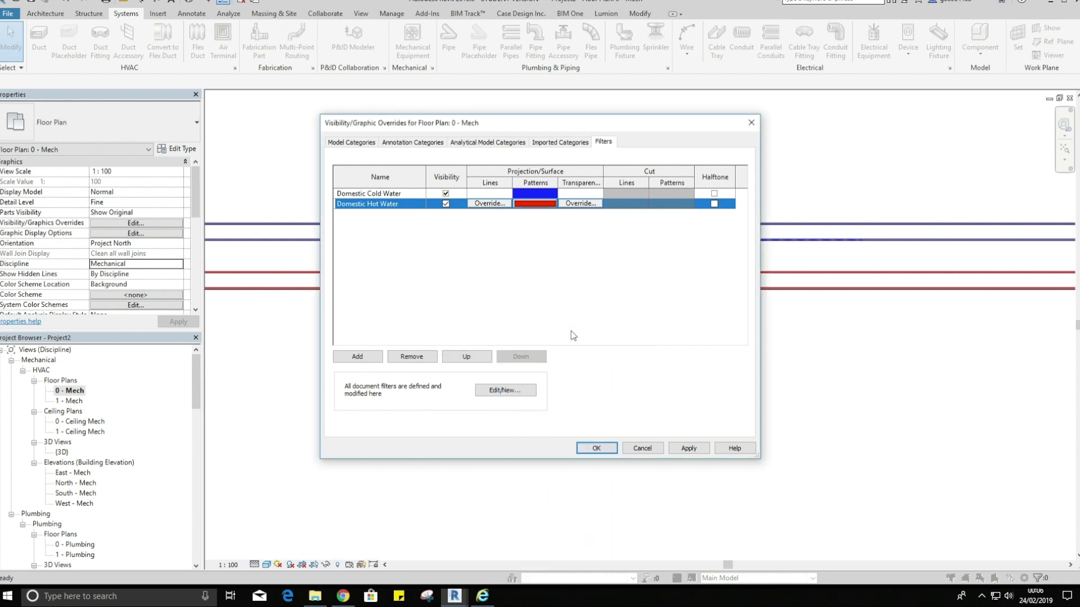
pyautogui.click(596, 448)
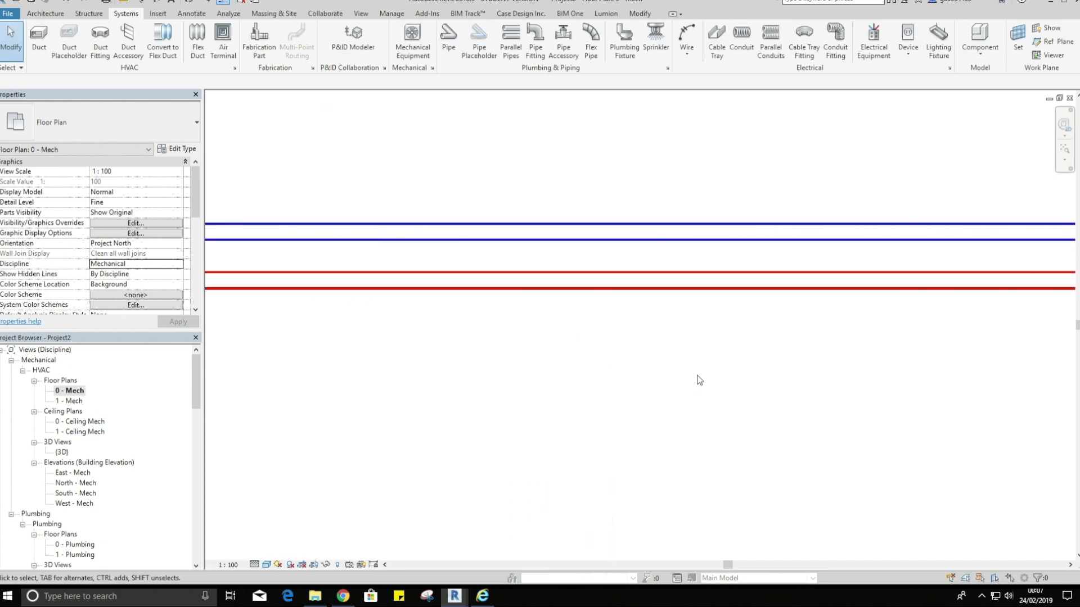
# - Compare how the pipes are coloured in the floor plan and in the 3D view, and return to the plan
pyautogui.scroll(4, 658, 278)
pyautogui.scroll(-2, 618, 274)
pyautogui.moveTo(618, 275); pyautogui.dragTo(567, 376, button='middle')
pyautogui.scroll(-2, 562, 332)
pyautogui.scroll(-2, 554, 323)
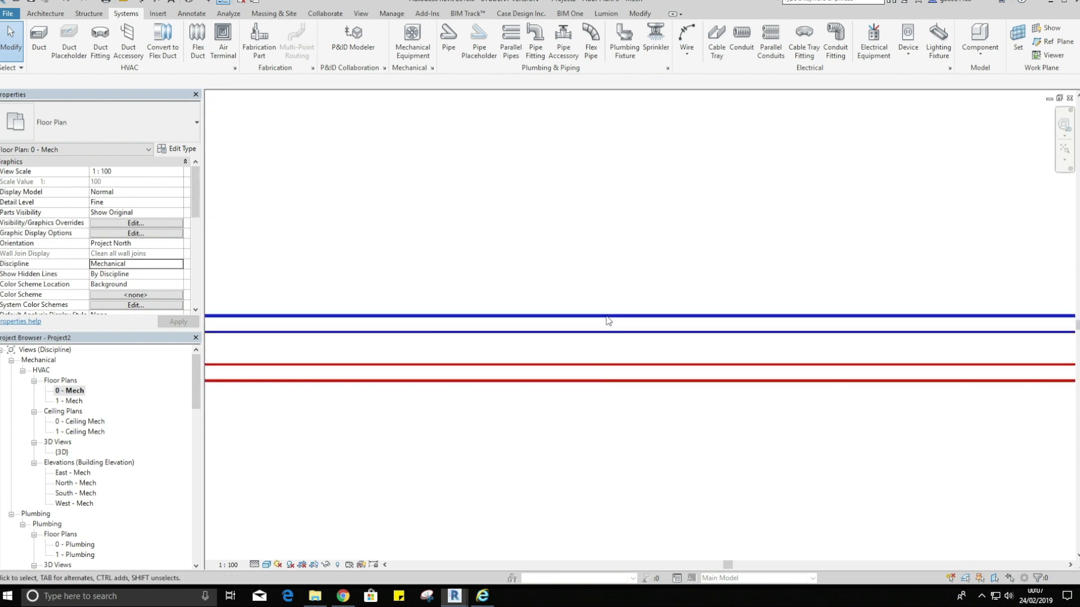
pyautogui.click(193, 2)
pyautogui.scroll(3, 579, 332)
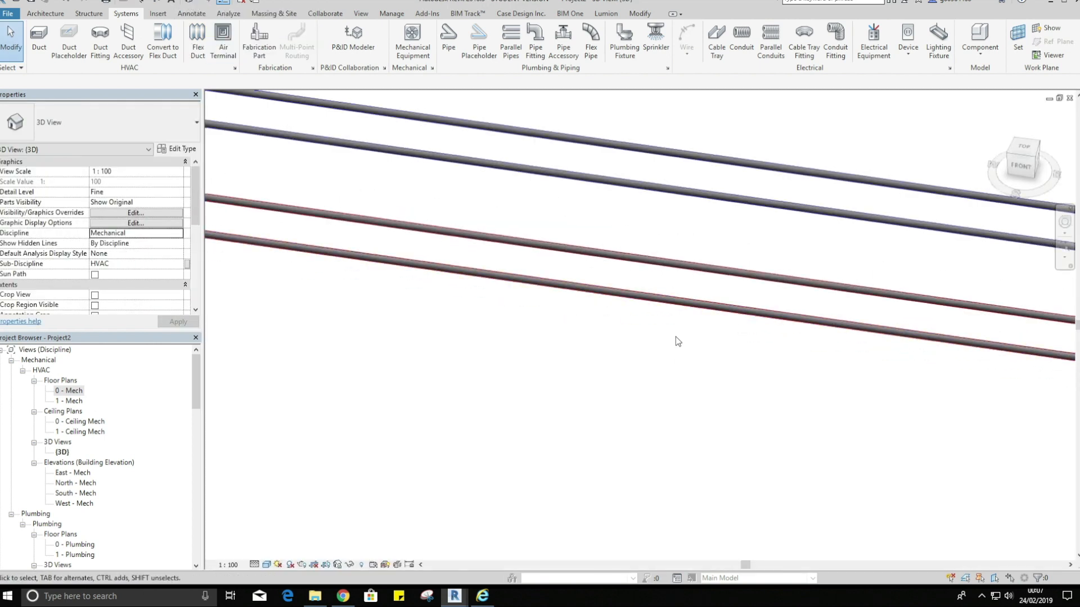
pyautogui.scroll(-3, 675, 342)
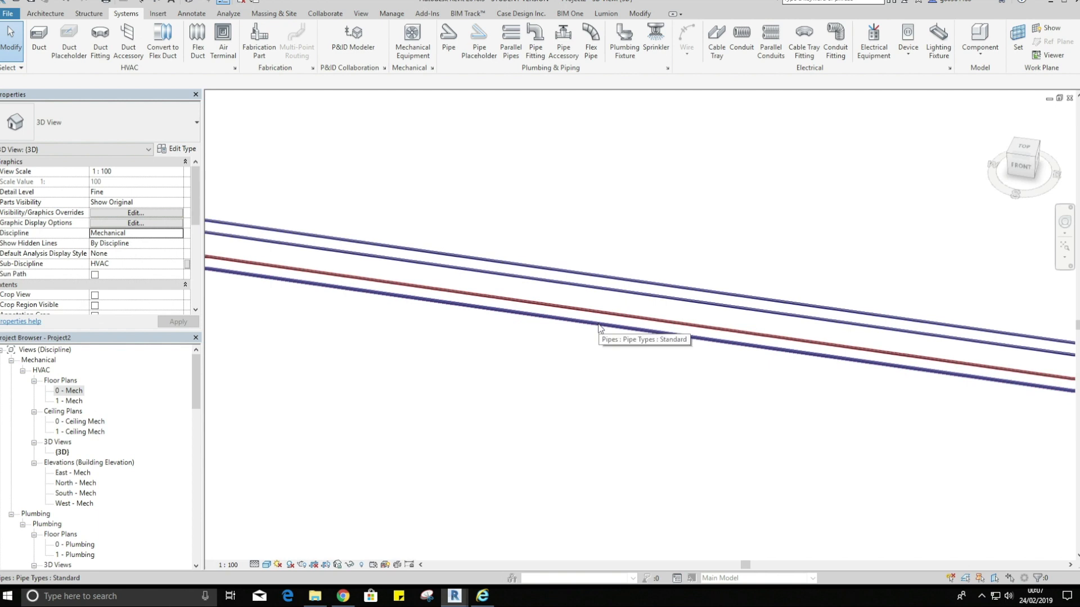
pyautogui.moveTo(518, 369); pyautogui.dragTo(787, 365, button='middle')
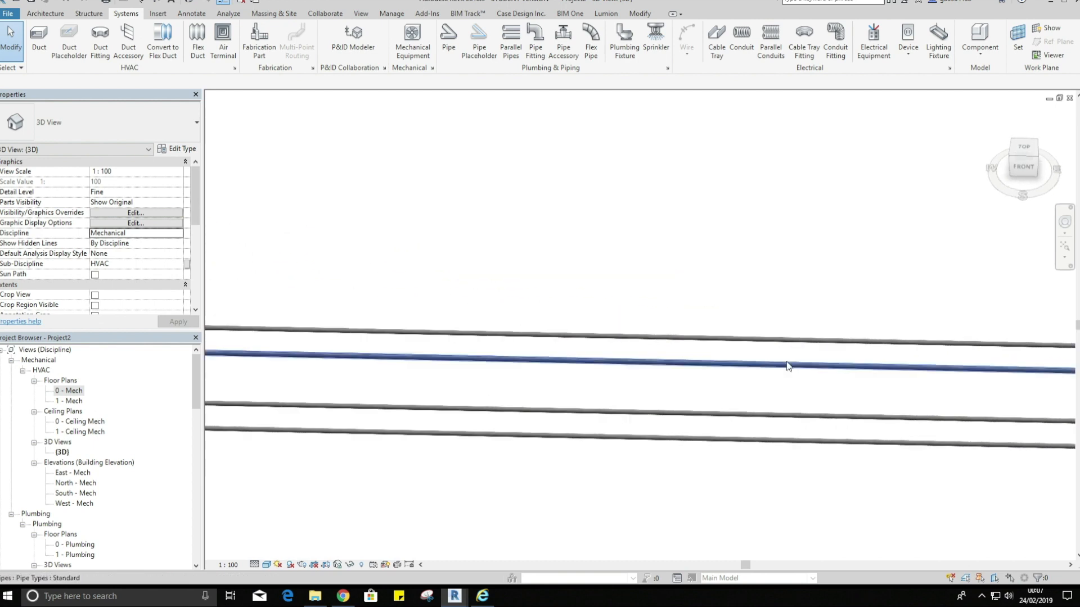
pyautogui.click(1070, 98)
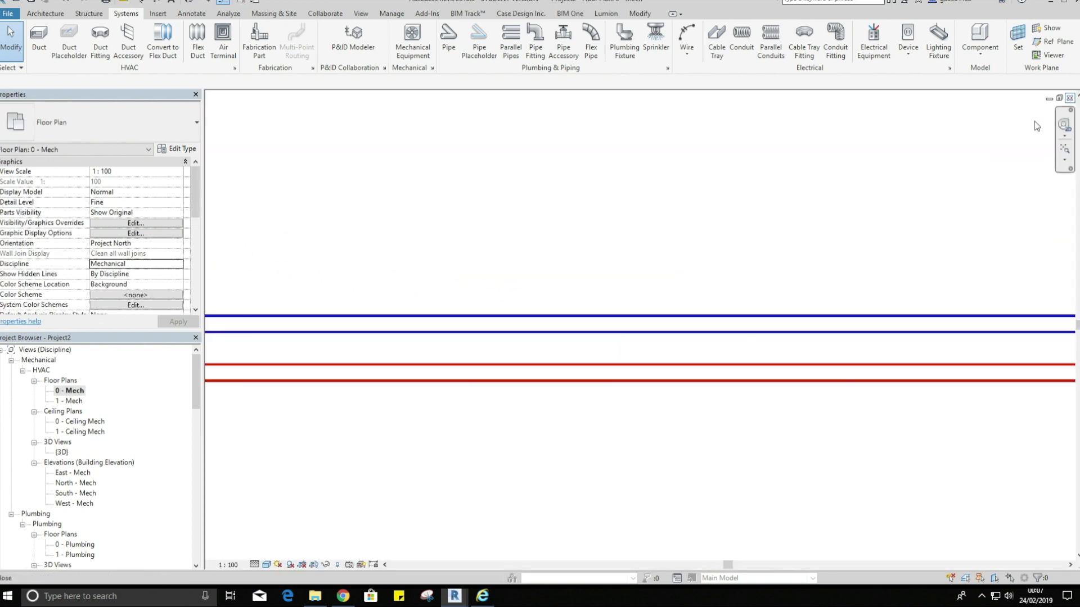
# - Remove the Domestic Hot Water and Domestic Cold Water filters from the 0 - Mech floor plan's overrides
pyautogui.scroll(3, 712, 345)
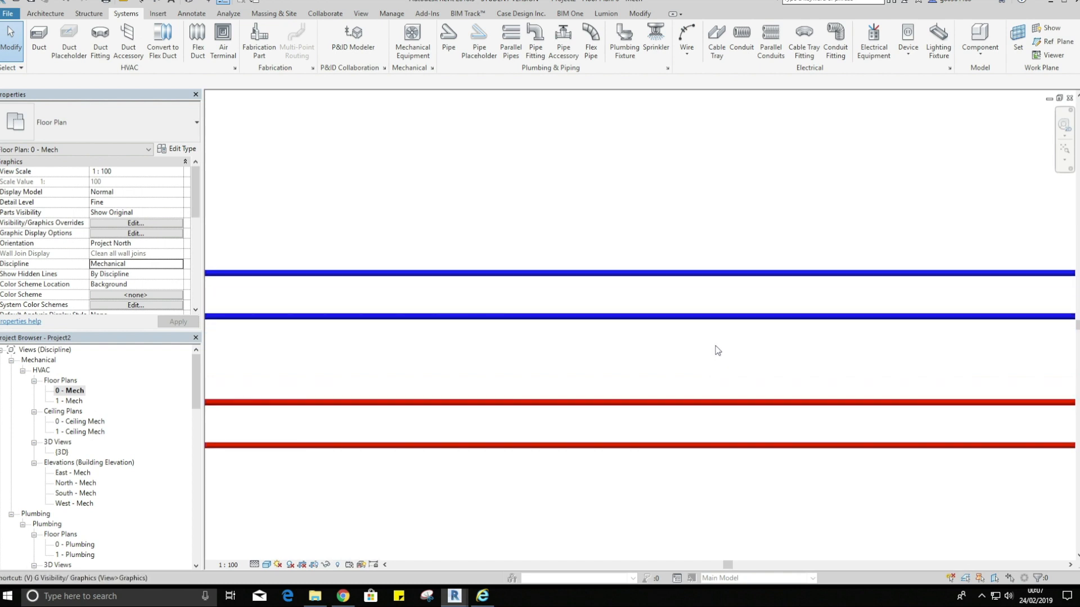
pyautogui.press('g')
pyautogui.click(604, 142)
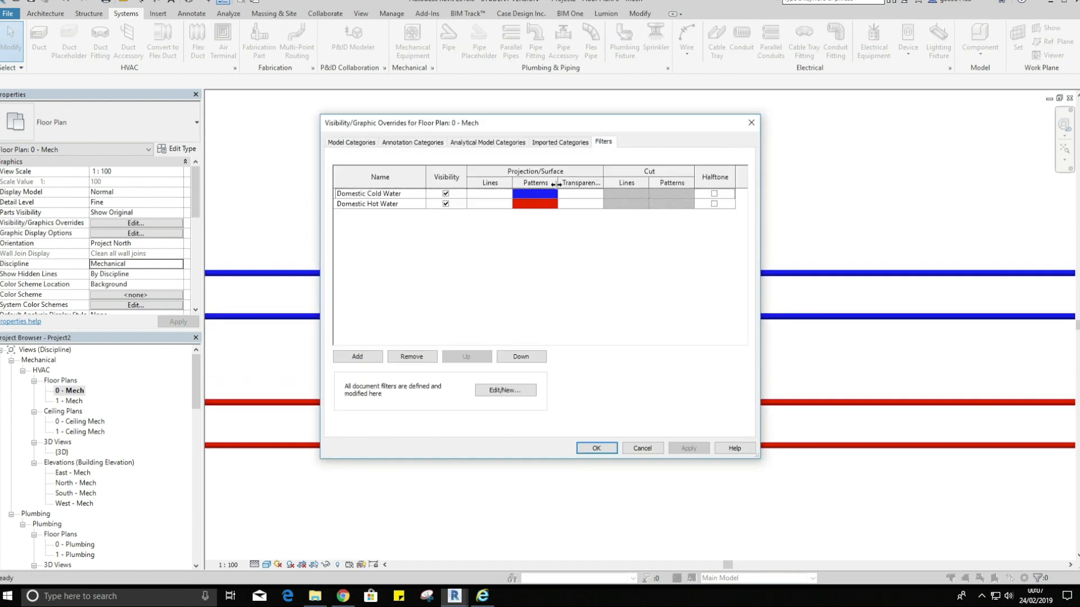
pyautogui.click(388, 203)
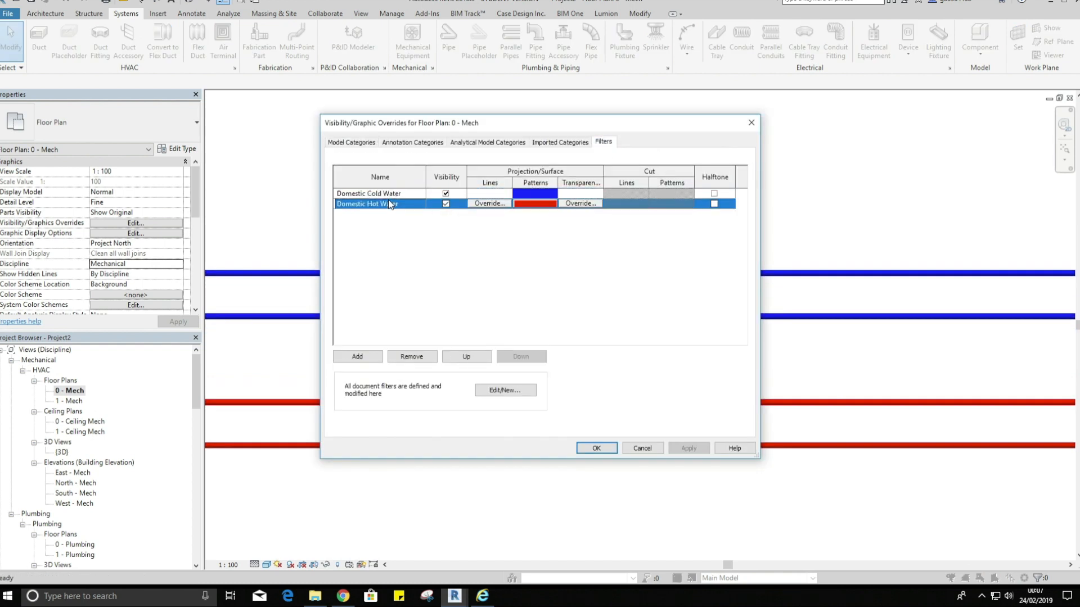
pyautogui.click(400, 359)
pyautogui.click(408, 359)
pyautogui.click(610, 448)
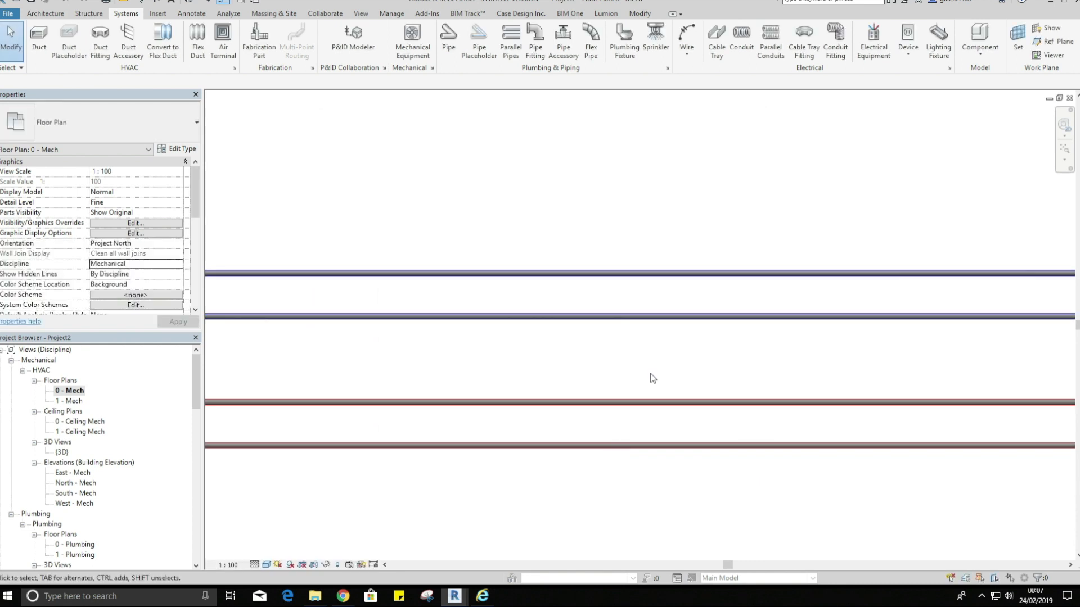
# - Duplicate the Domestic Cold Water piping system type in the project's families
pyautogui.scroll(-3, 563, 346)
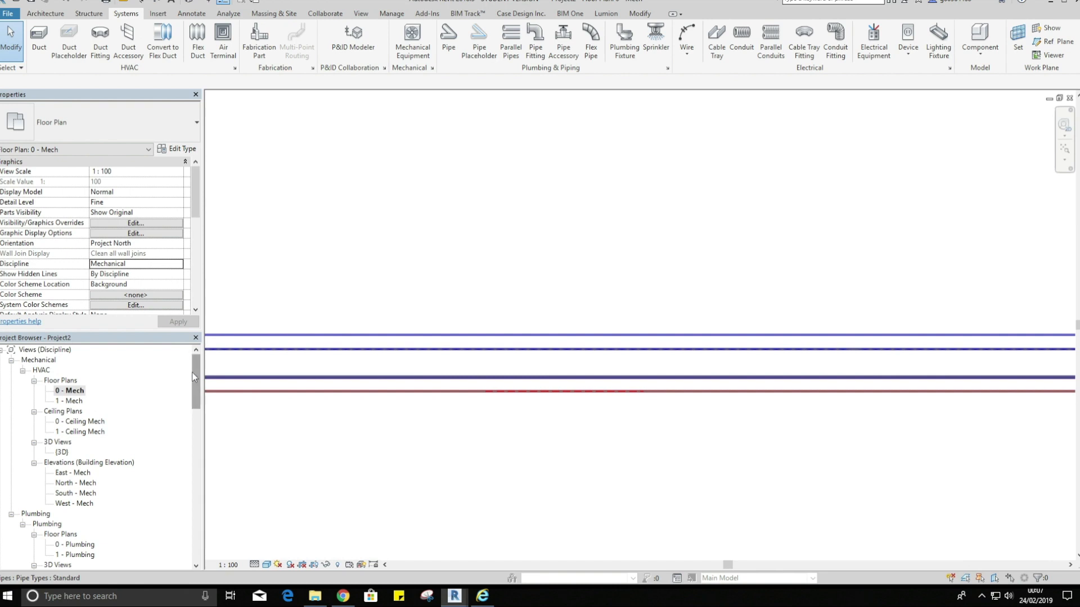
pyautogui.moveTo(194, 368); pyautogui.dragTo(199, 489)
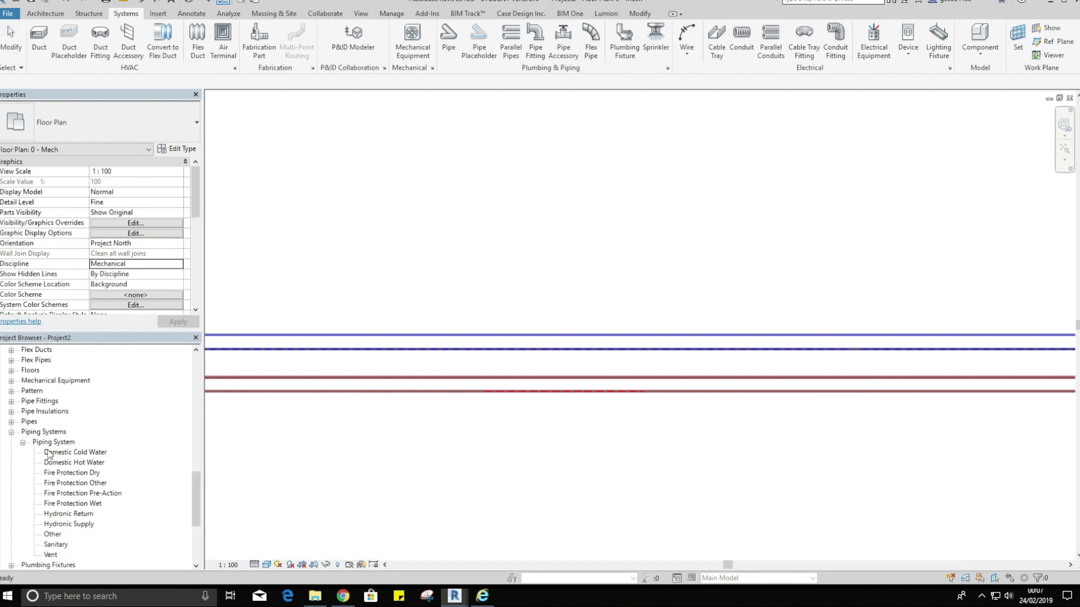
pyautogui.click(58, 455)
pyautogui.rightClick(75, 456)
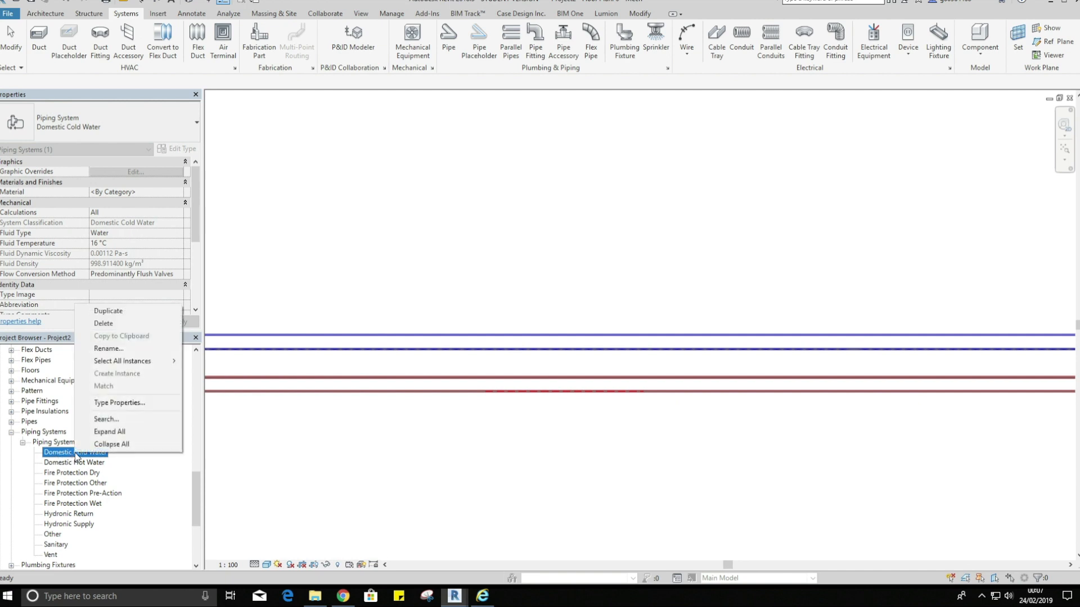
pyautogui.click(126, 311)
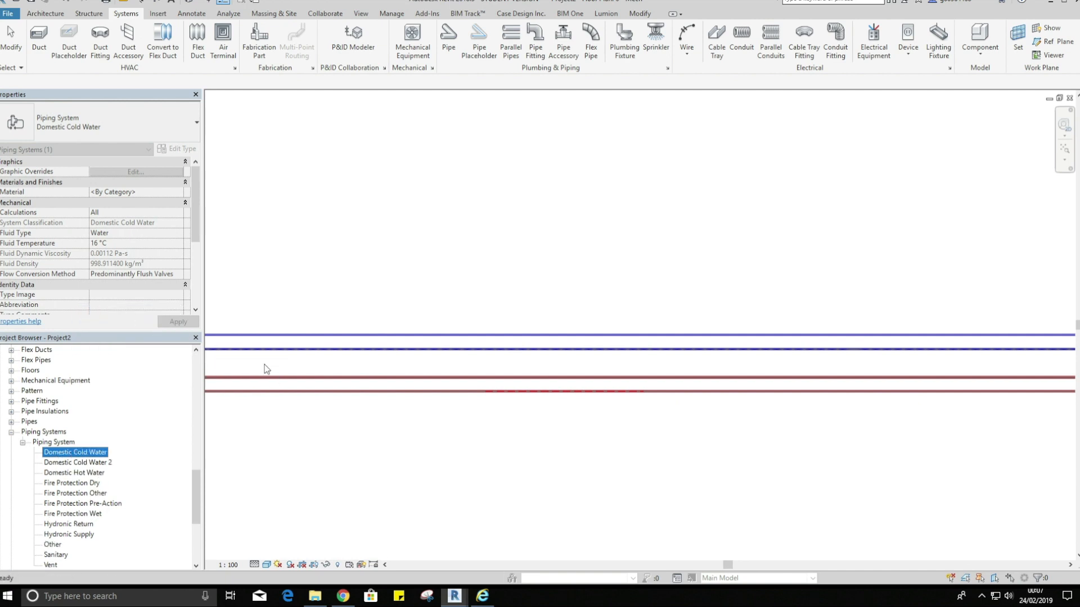
# - Open the type properties of Domestic Cold Water 2 and bring up the material selection for its Material parameter
pyautogui.click(100, 462)
pyautogui.rightClick(100, 462)
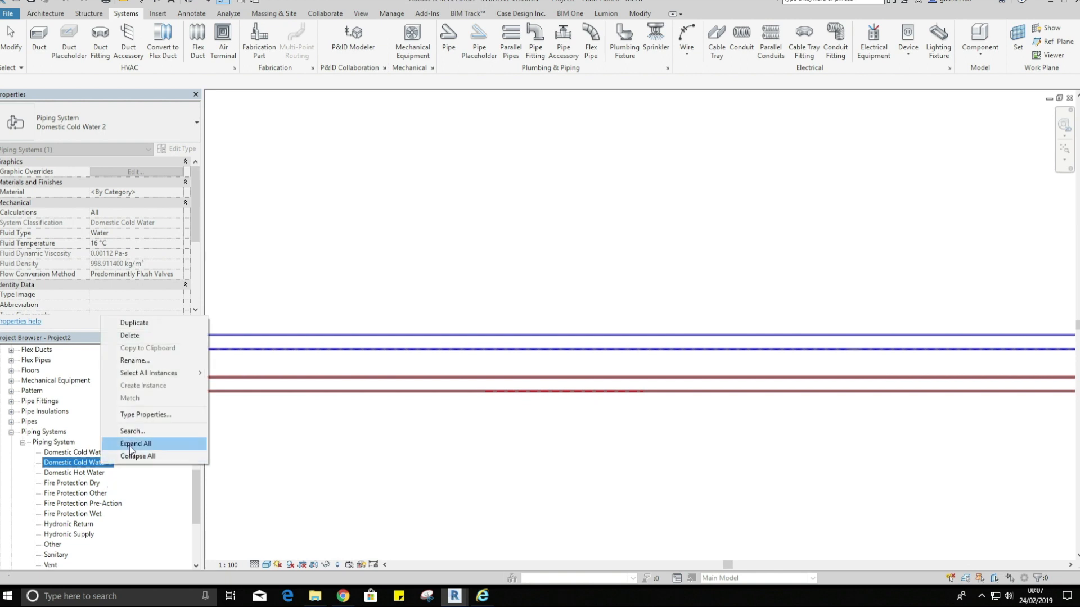
pyautogui.moveTo(132, 377)
pyautogui.click(163, 416)
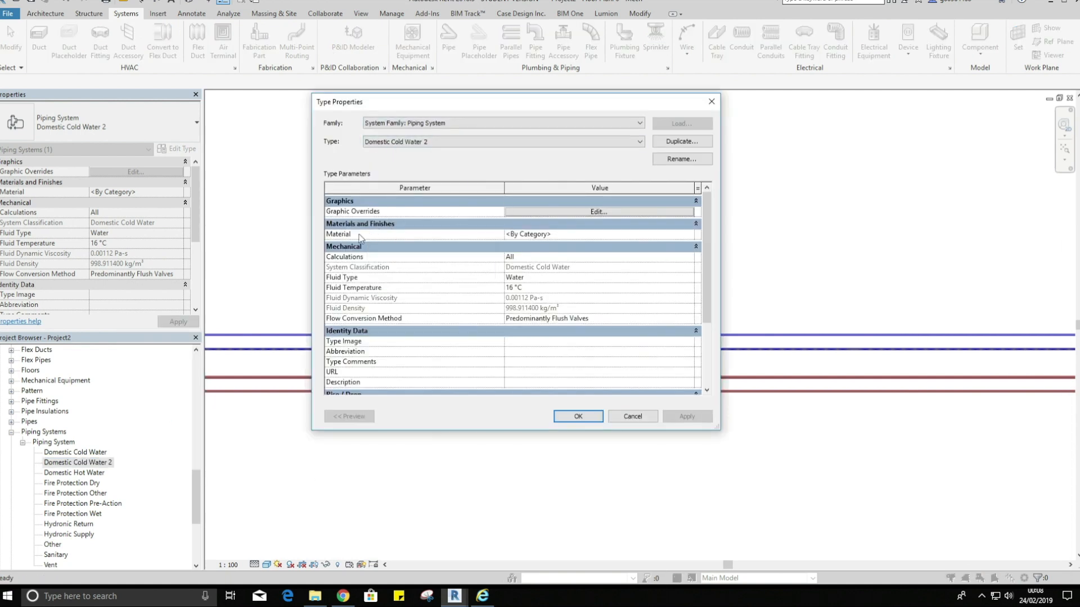
pyautogui.click(687, 235)
pyautogui.click(689, 234)
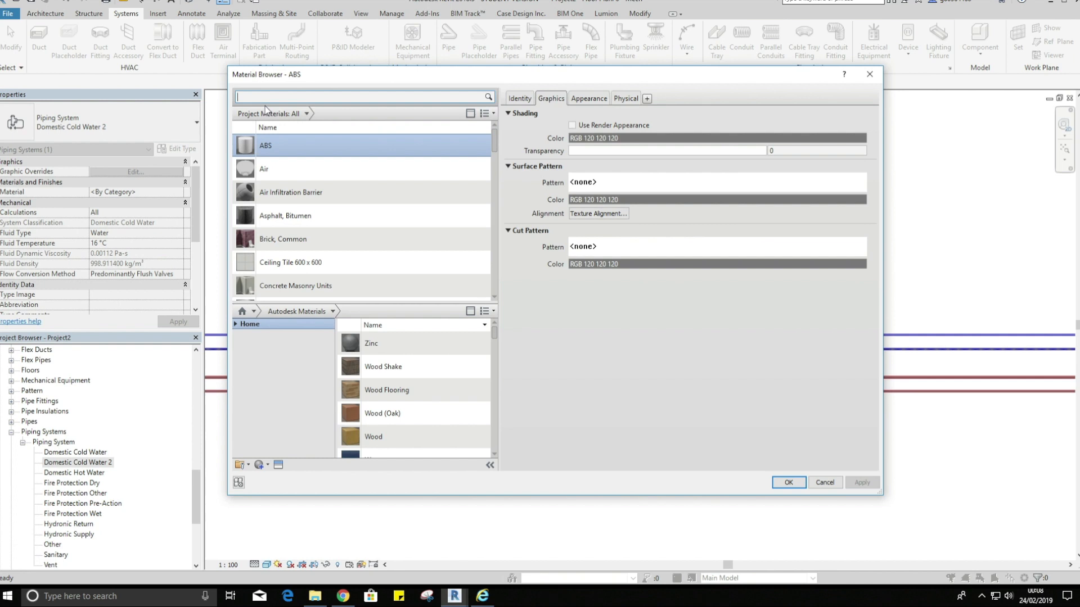
# - Search the materials for copper, duplicate the Copper material and name the copy Copper CWS
pyautogui.write('copper')
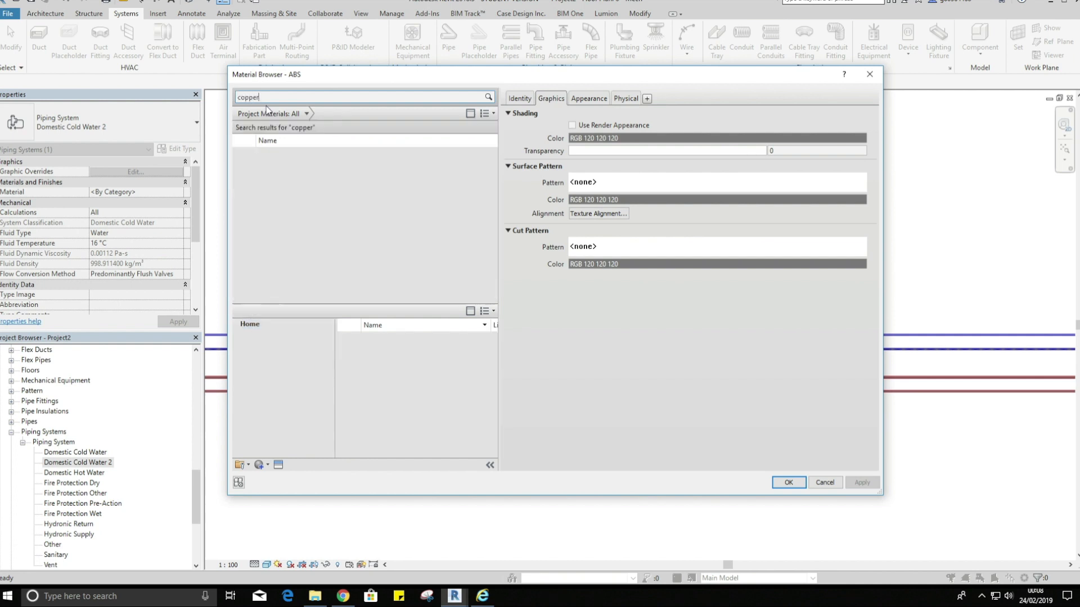
pyautogui.click(295, 157)
pyautogui.rightClick(296, 159)
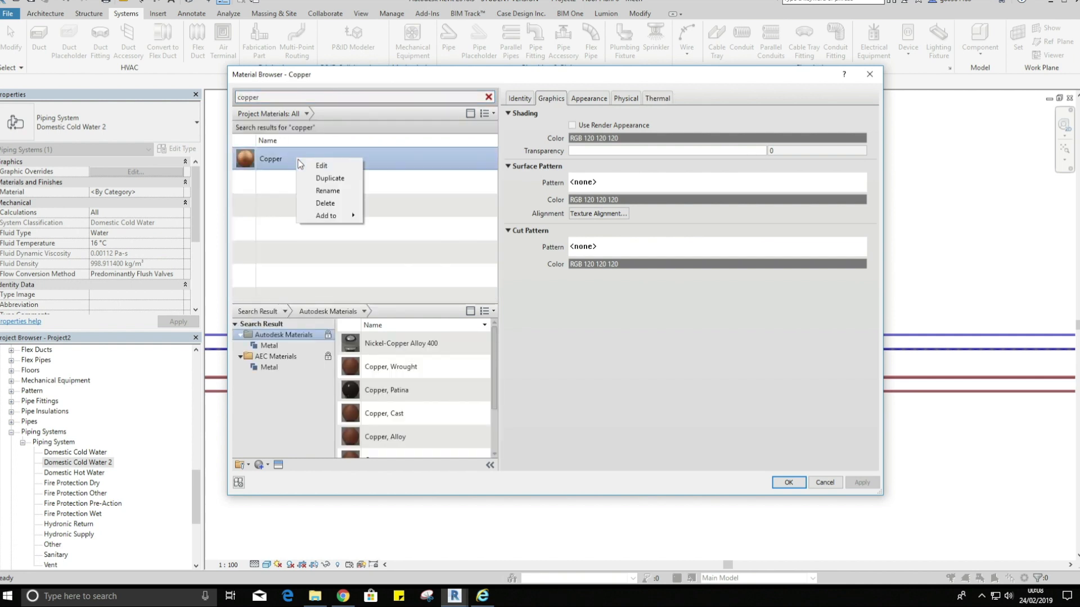
pyautogui.click(329, 178)
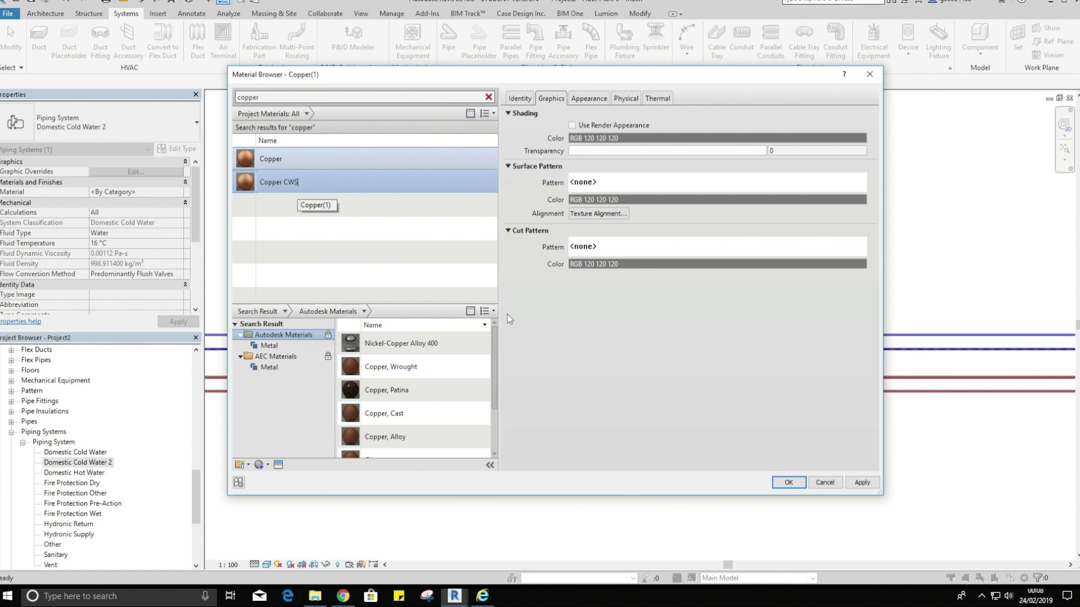
pyautogui.click(549, 338)
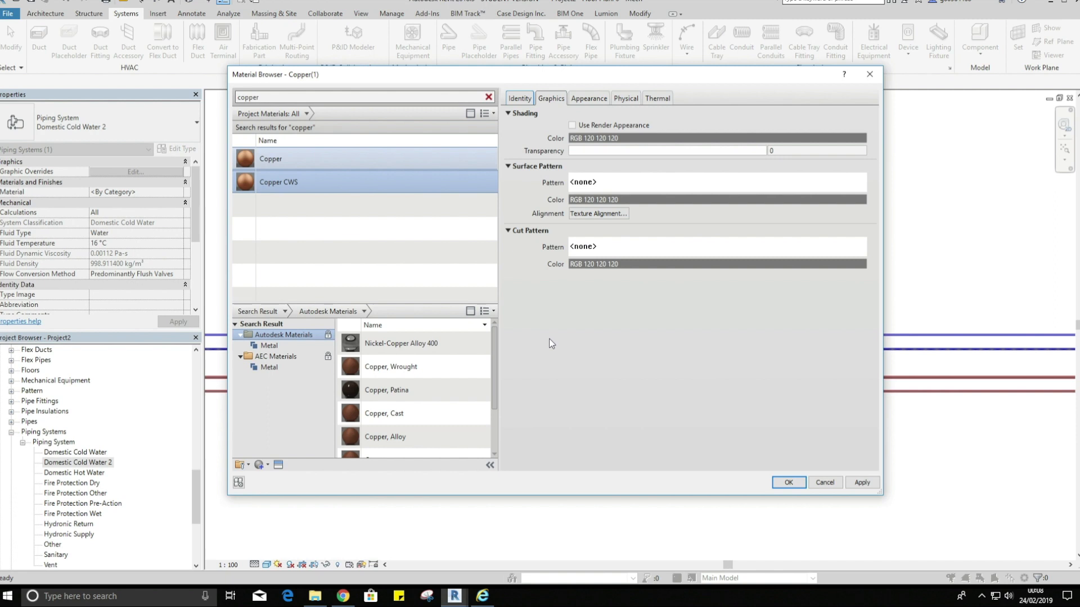
# - Duplicate the Copper CWS material and name the copy Copper HWS
pyautogui.rightClick(286, 180)
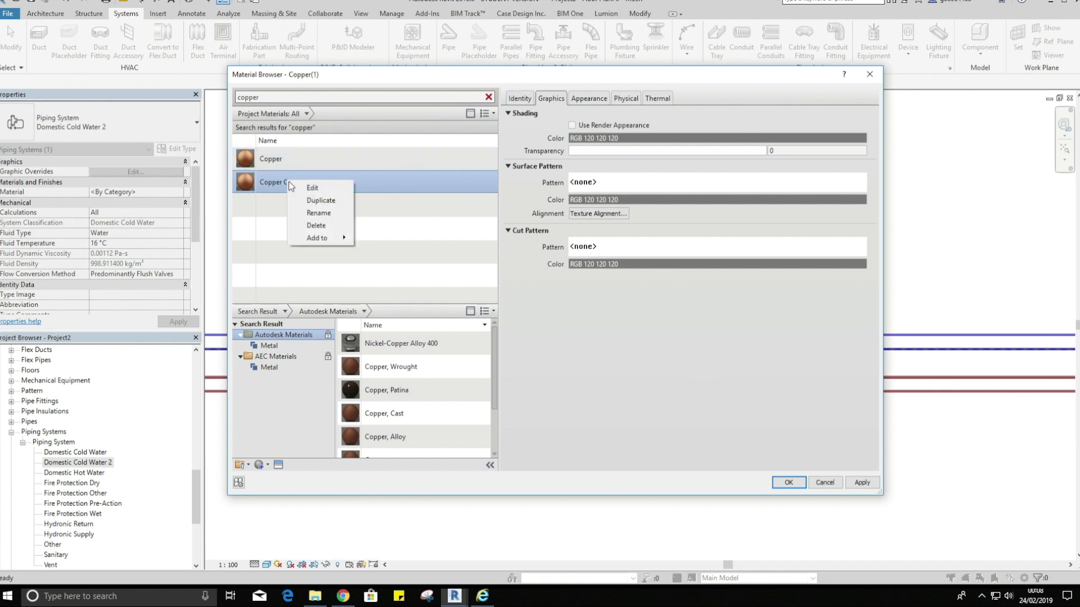
pyautogui.click(308, 201)
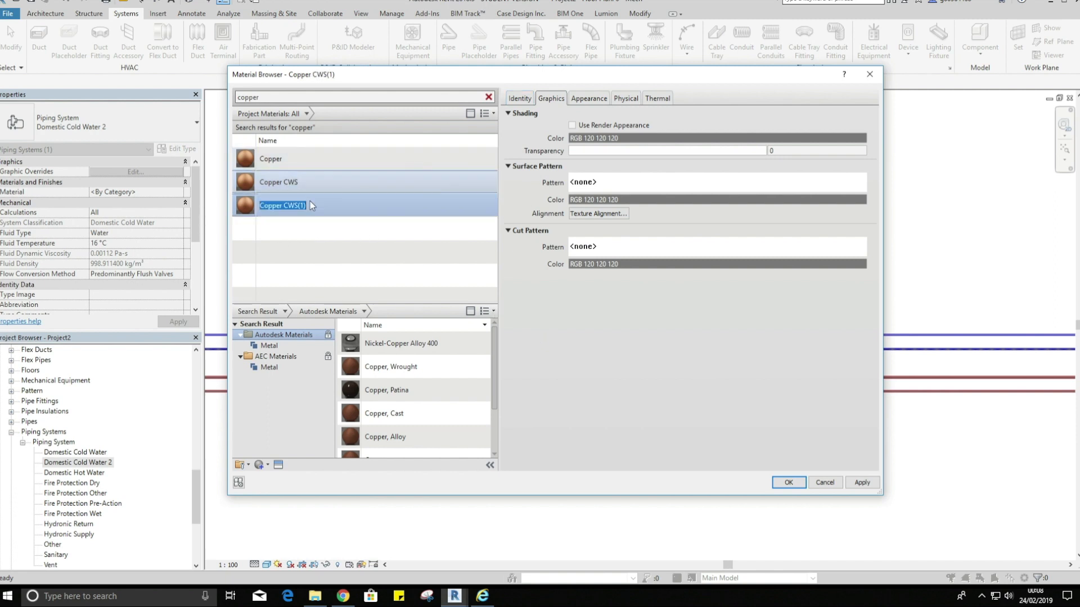
pyautogui.moveTo(310, 212); pyautogui.dragTo(284, 215)
pyautogui.write('H')
pyautogui.press('Return')
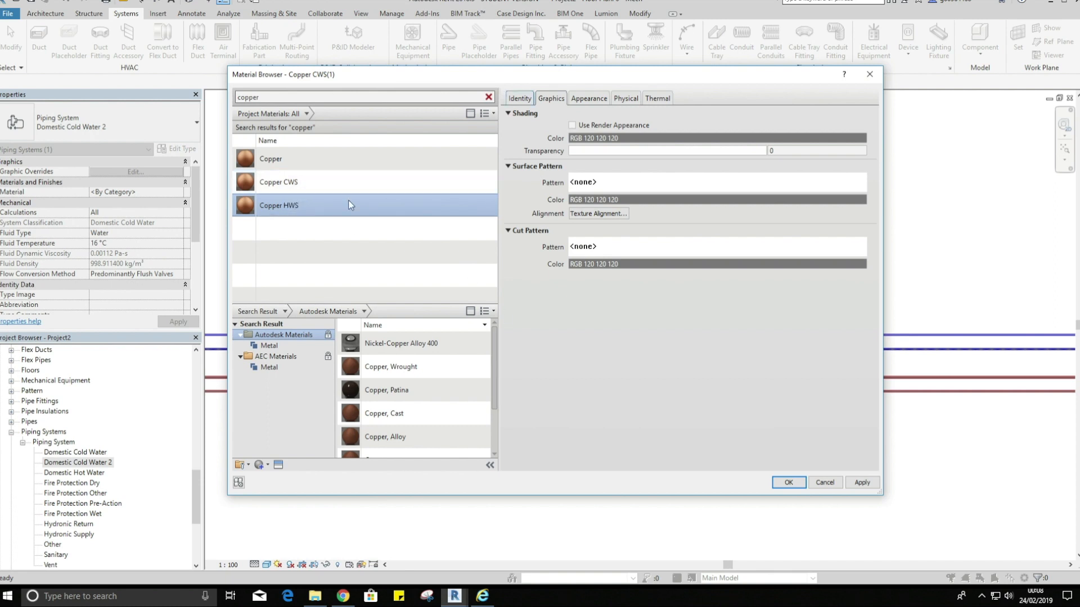
# - Set the shading colour of the Copper CWS material to blue, RGB 0 0 255
pyautogui.click(330, 183)
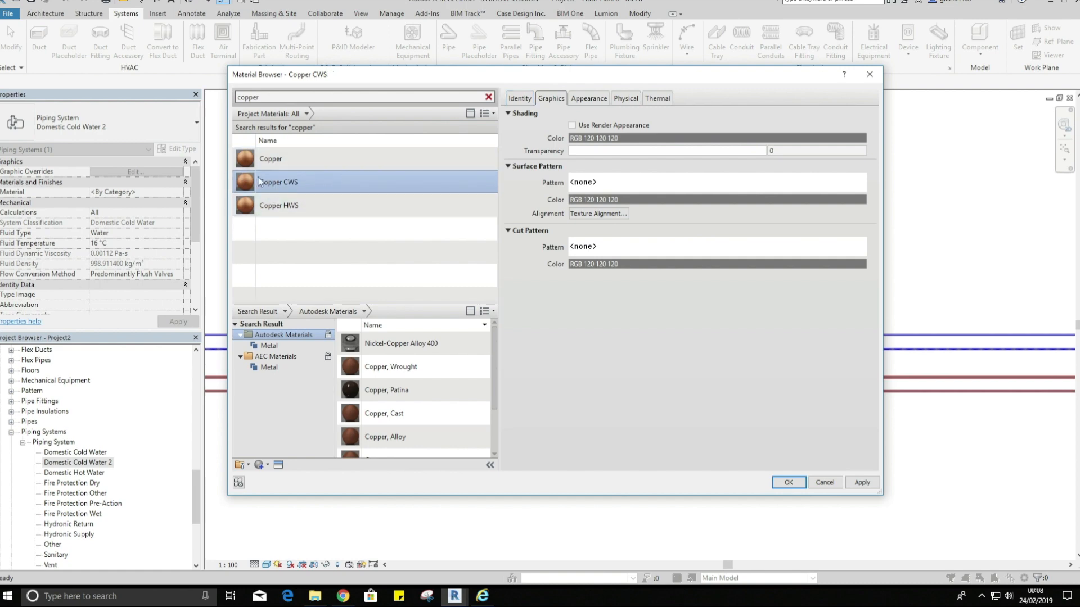
pyautogui.click(578, 138)
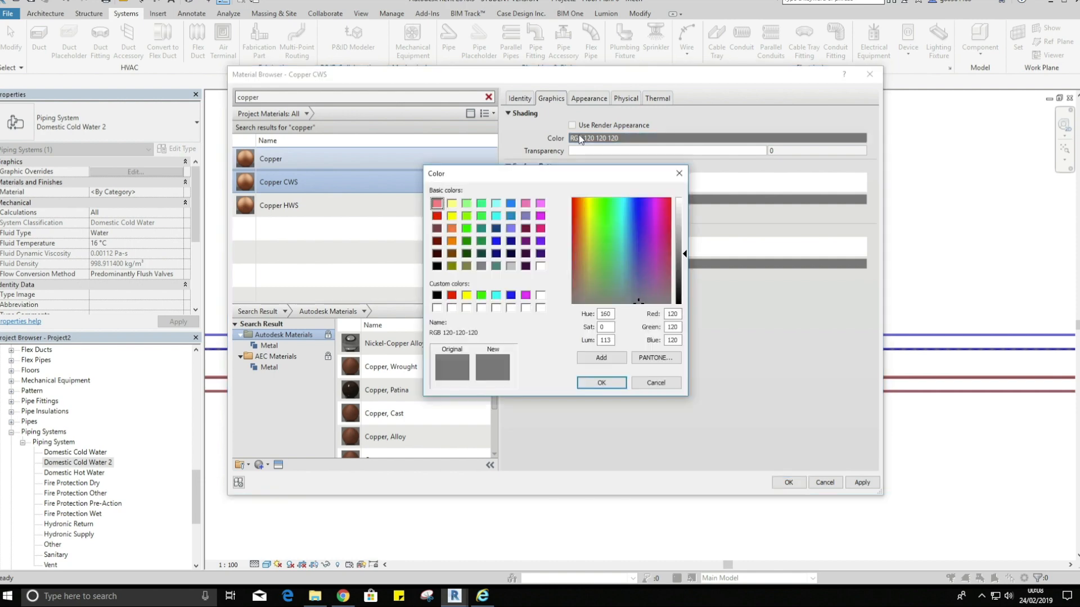
pyautogui.click(511, 295)
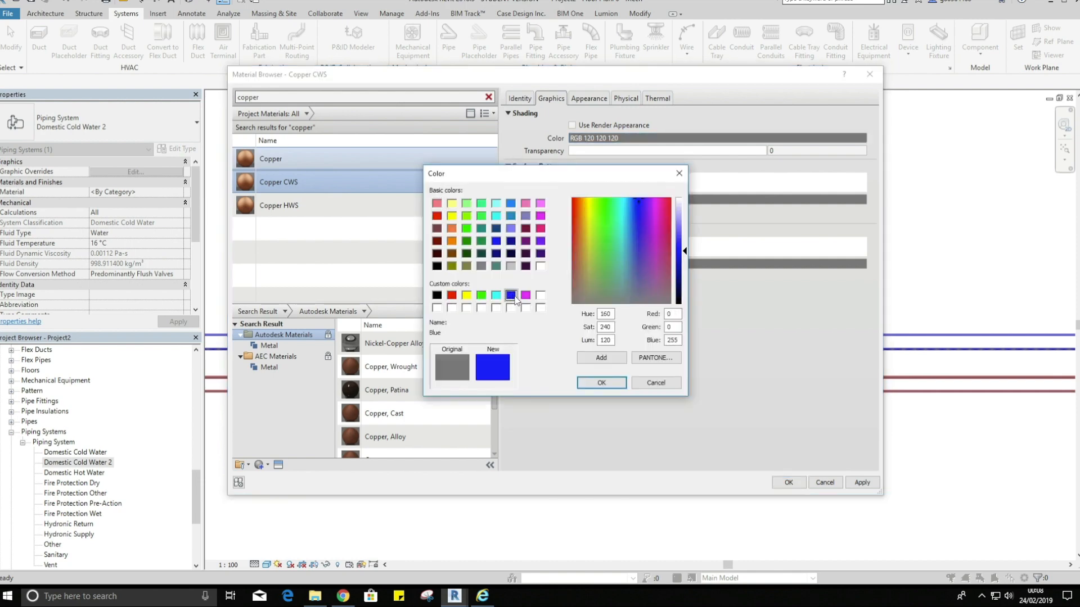
pyautogui.click(601, 382)
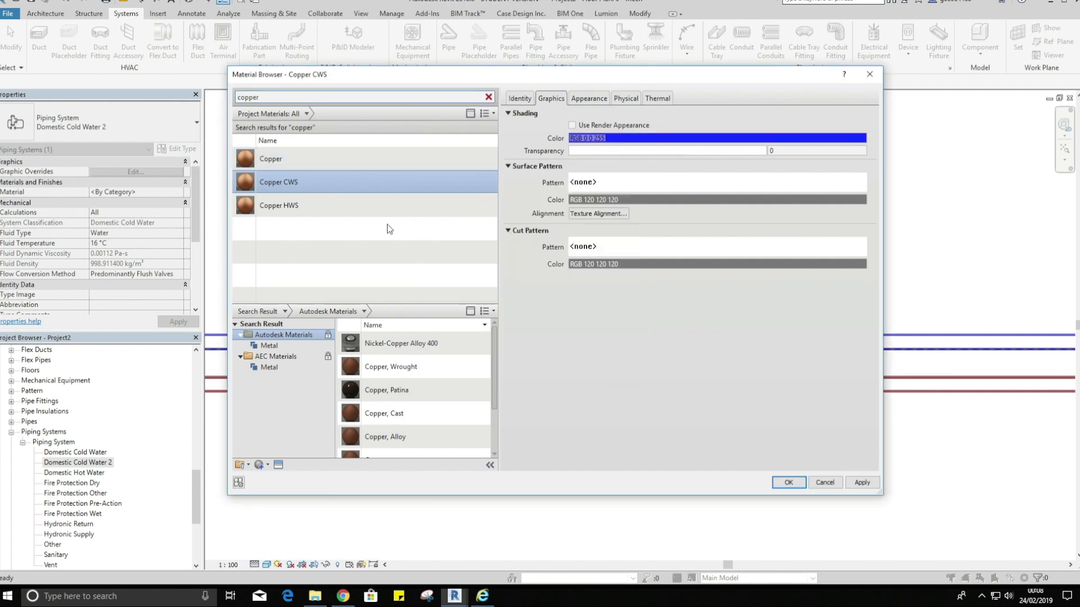
# - Set the shading colour of the Copper HWS material to red, RGB 255 0 0
pyautogui.click(329, 210)
pyautogui.click(636, 138)
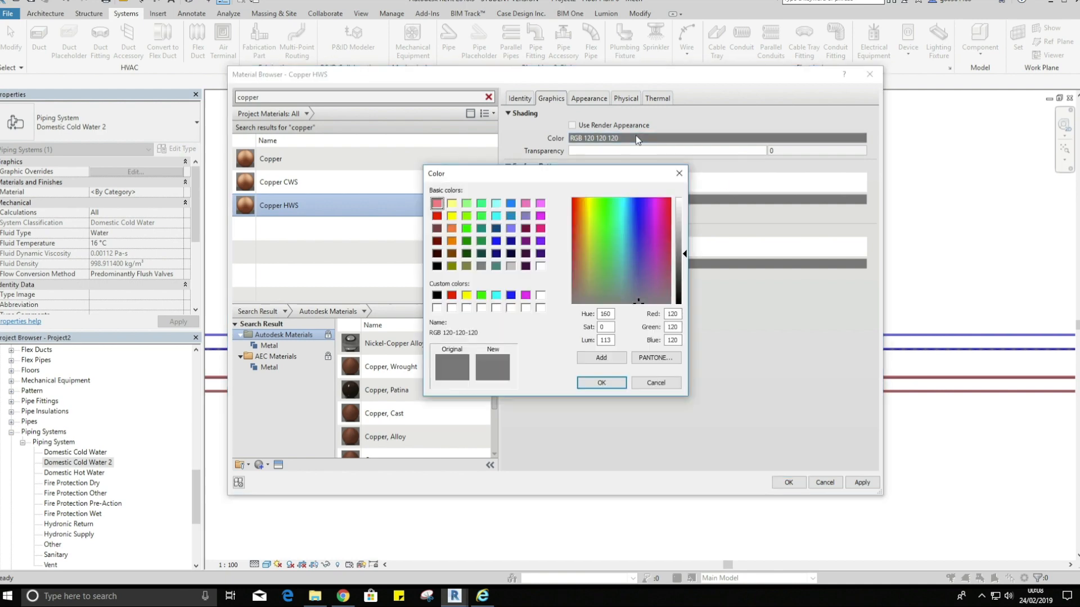
pyautogui.click(451, 295)
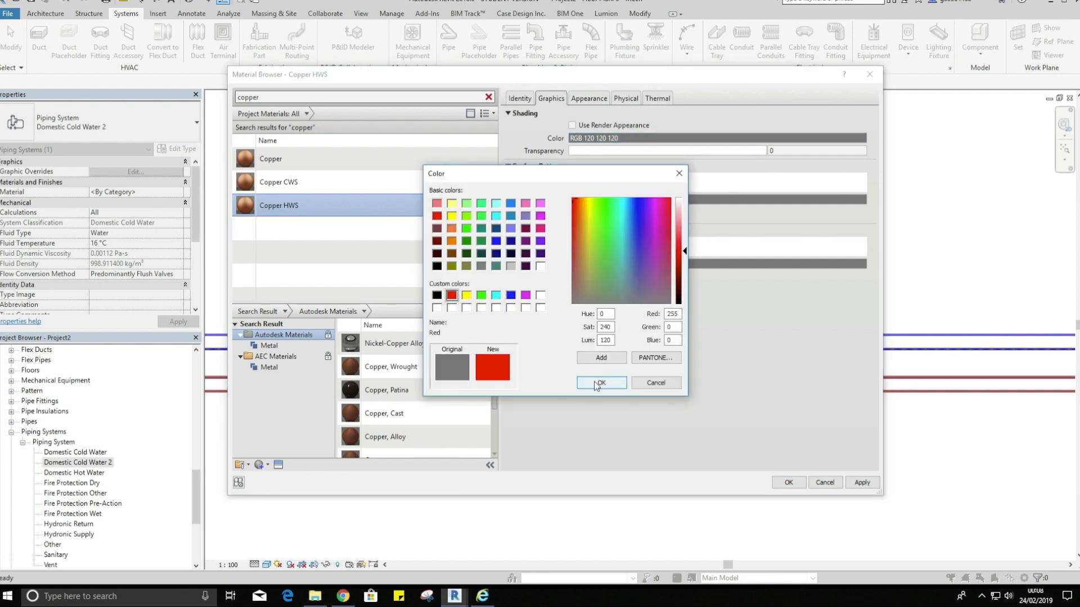
pyautogui.click(599, 384)
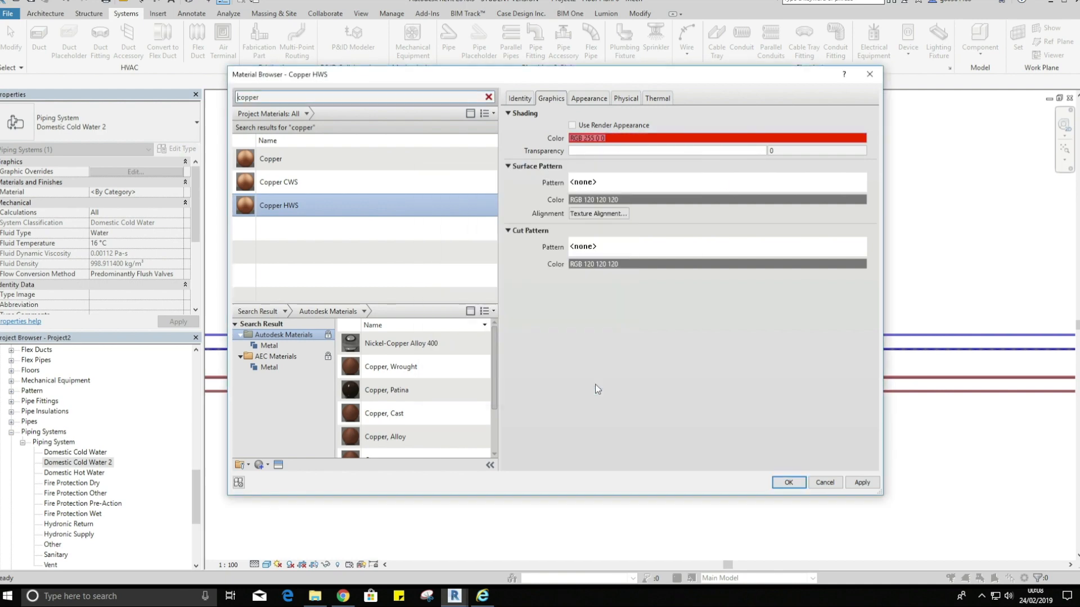
# - Assign Copper CWS as the material of the Domestic Cold Water 2 piping system type and accept the type properties
pyautogui.click(788, 483)
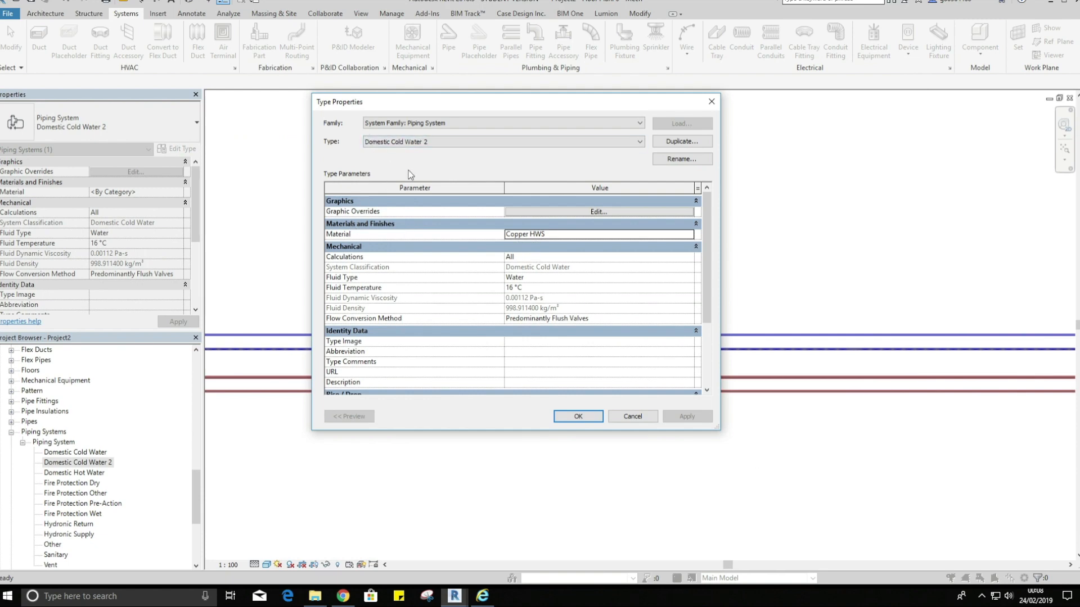
pyautogui.click(692, 235)
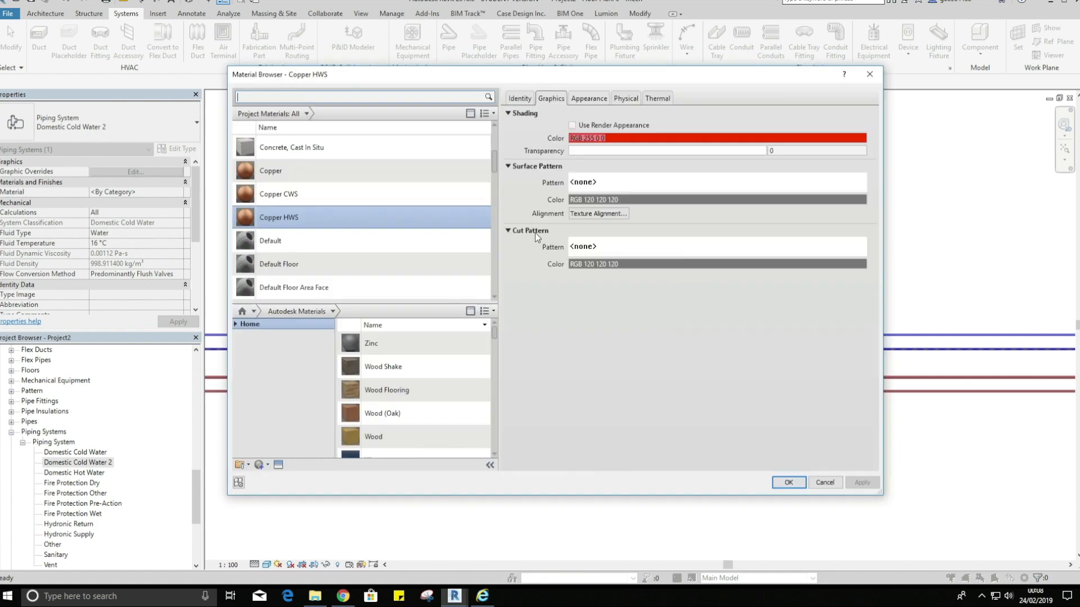
pyautogui.click(313, 193)
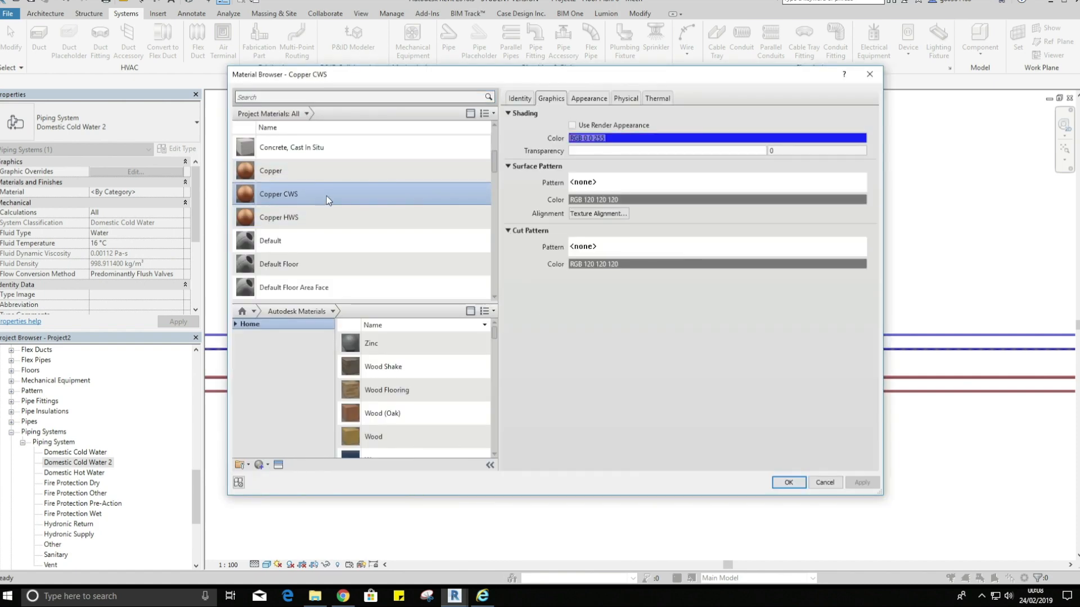
pyautogui.click(788, 483)
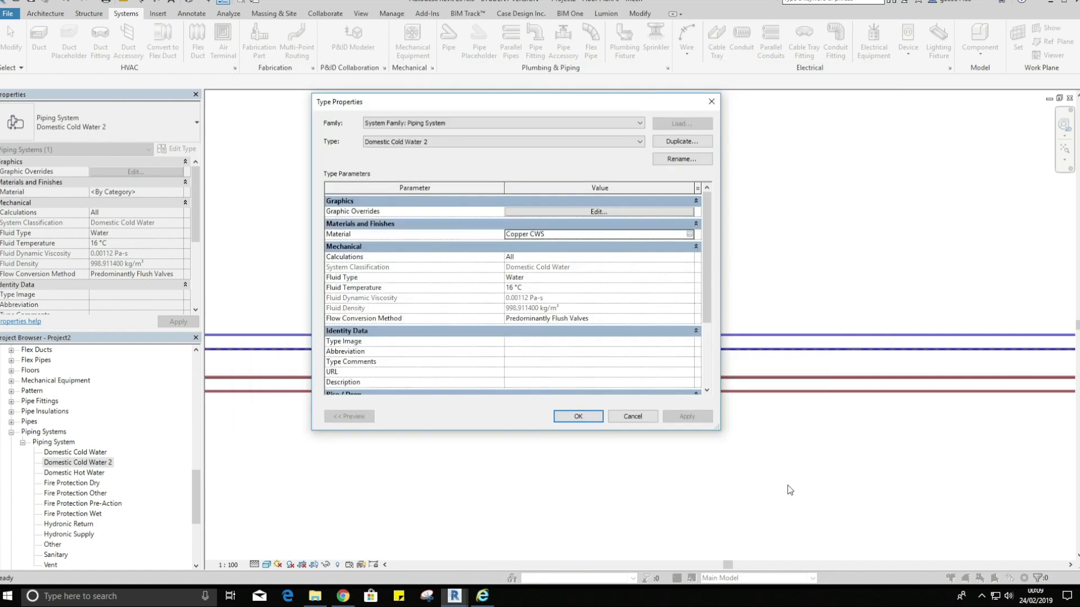
pyautogui.click(578, 416)
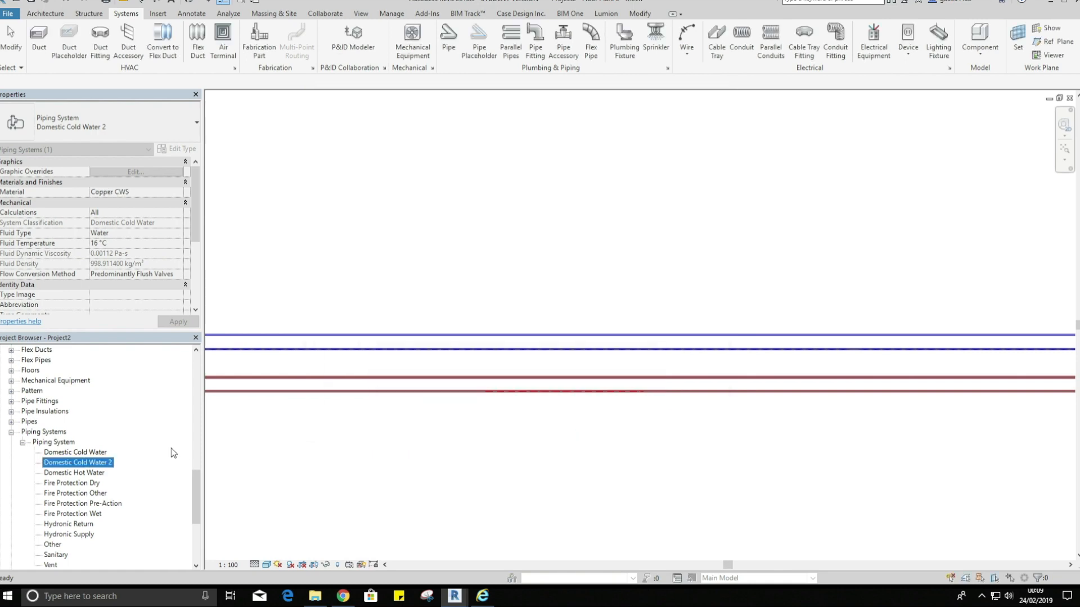
# - Duplicate the Domestic Hot Water piping system type in the project's families
pyautogui.rightClick(81, 475)
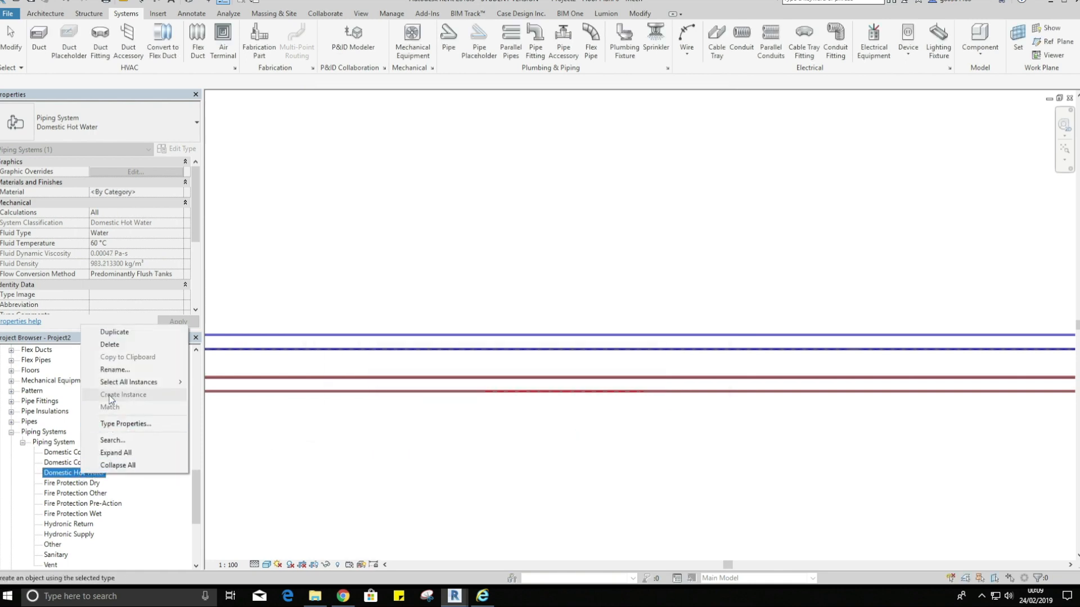
pyautogui.moveTo(117, 382)
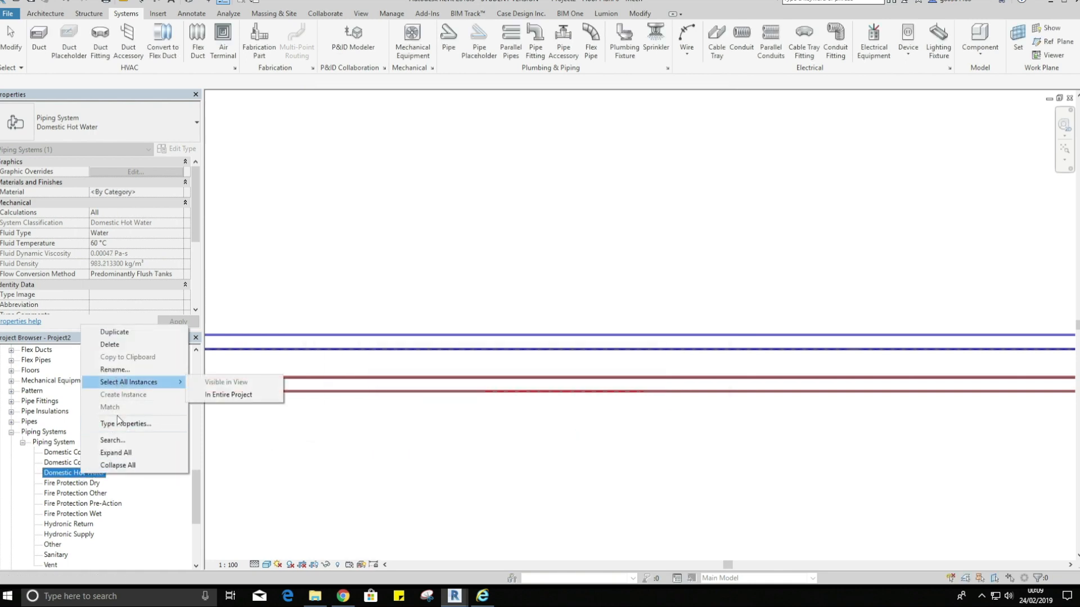
pyautogui.click(114, 332)
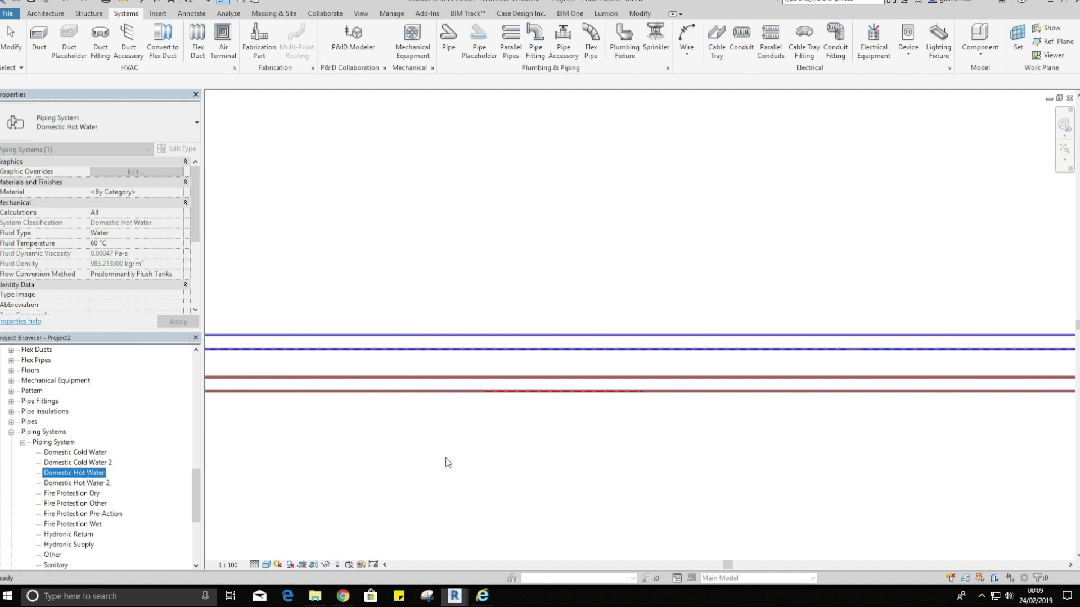
# - Assign Copper HWS as the material of the Domestic Hot Water 2 piping system type and accept the type properties
pyautogui.click(92, 484)
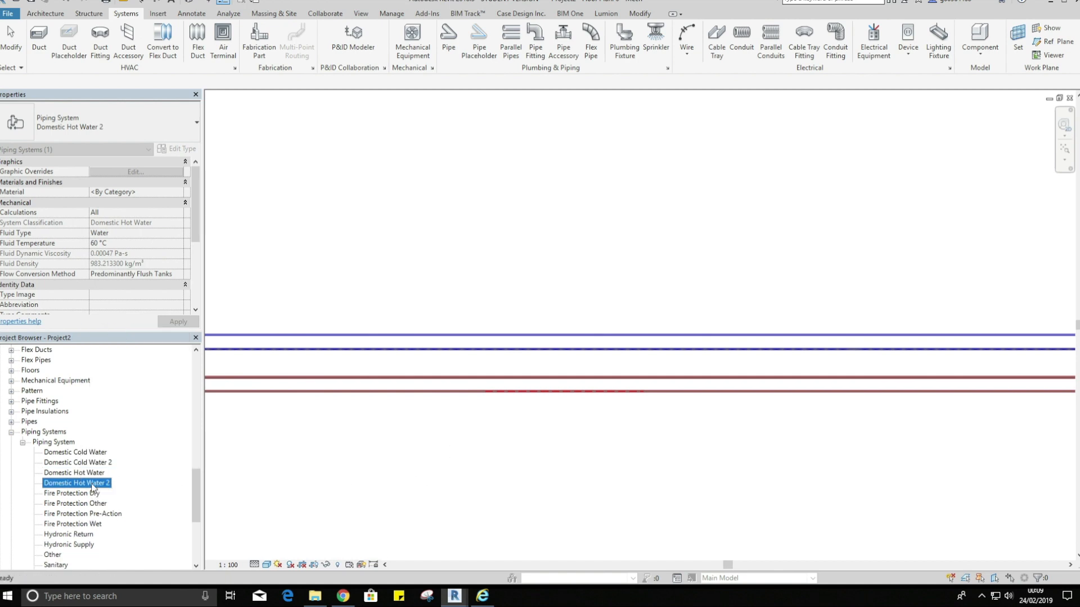
pyautogui.rightClick(91, 484)
pyautogui.click(135, 436)
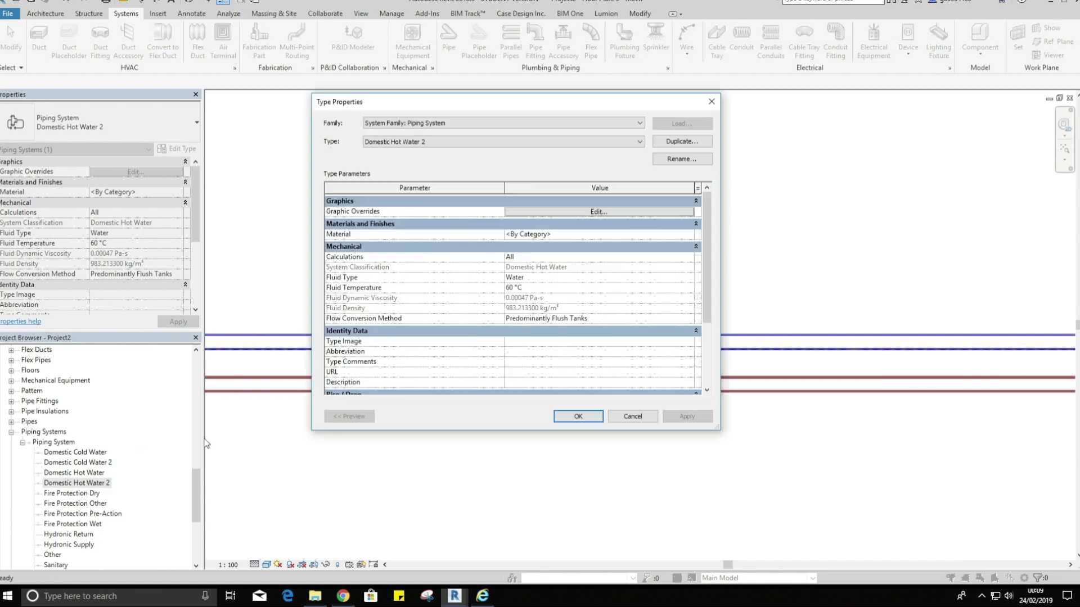
pyautogui.click(687, 234)
pyautogui.click(687, 235)
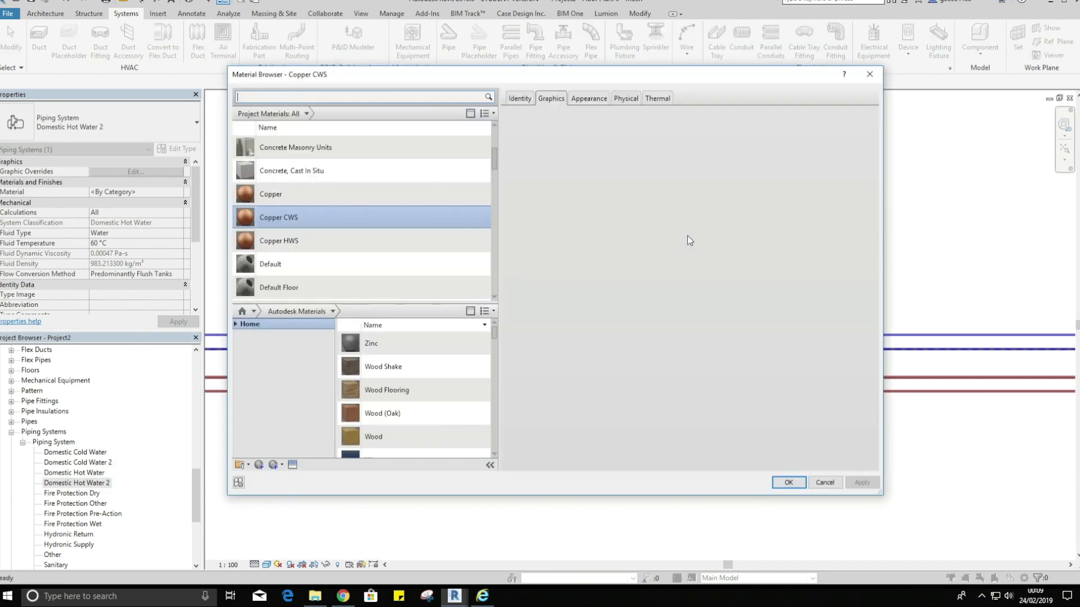
pyautogui.click(333, 241)
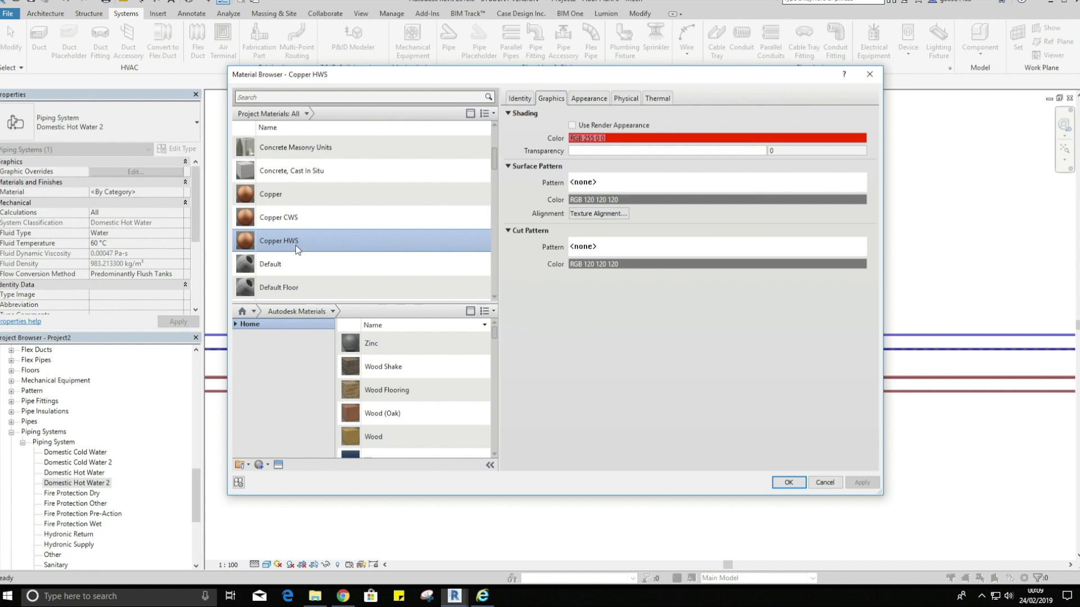
pyautogui.click(787, 483)
pyautogui.click(579, 420)
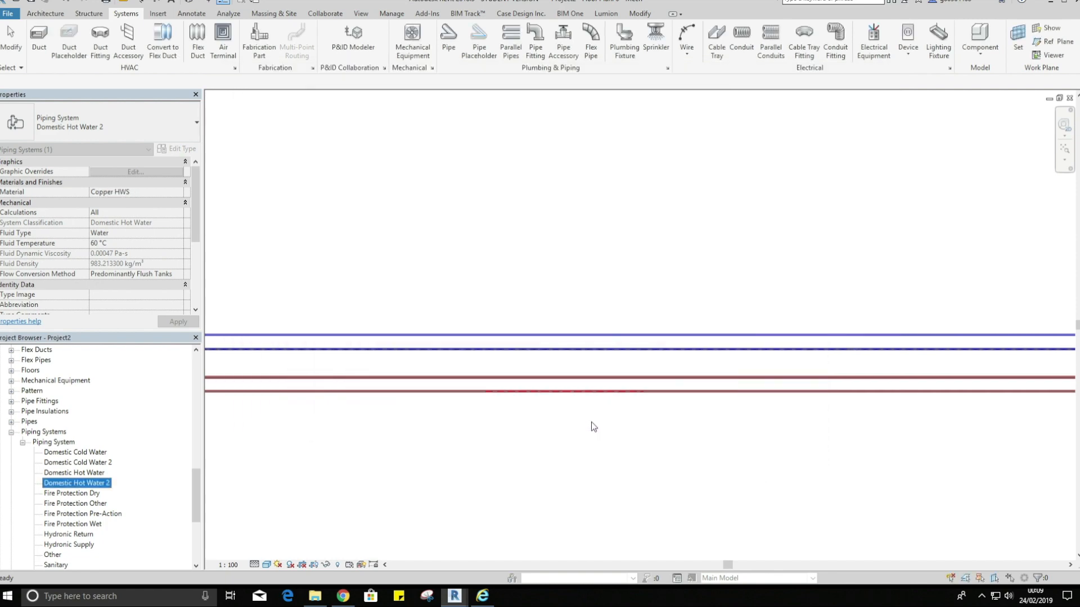
# - Change the System Type of the lowest pipe in the floor plan to Domestic Hot Water 2
pyautogui.click(615, 447)
pyautogui.scroll(3, 563, 400)
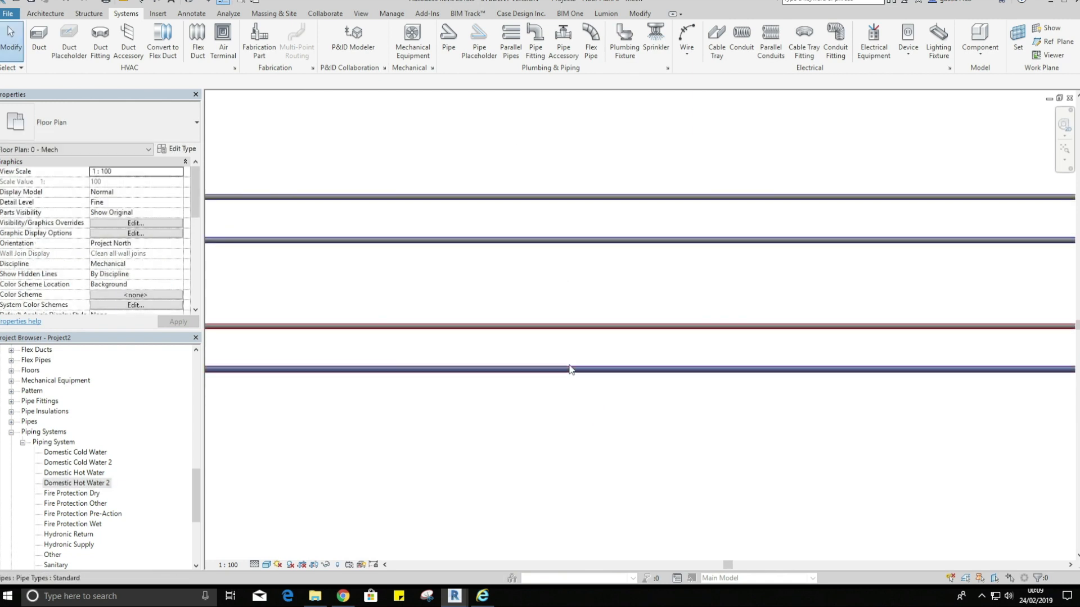
pyautogui.click(582, 371)
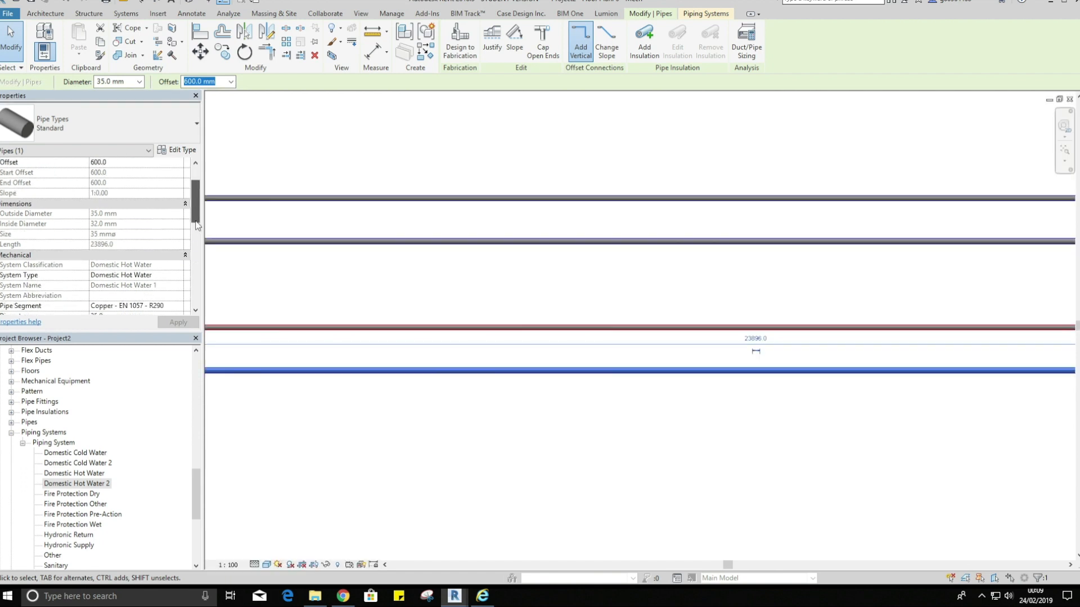
pyautogui.scroll(-3, 187, 246)
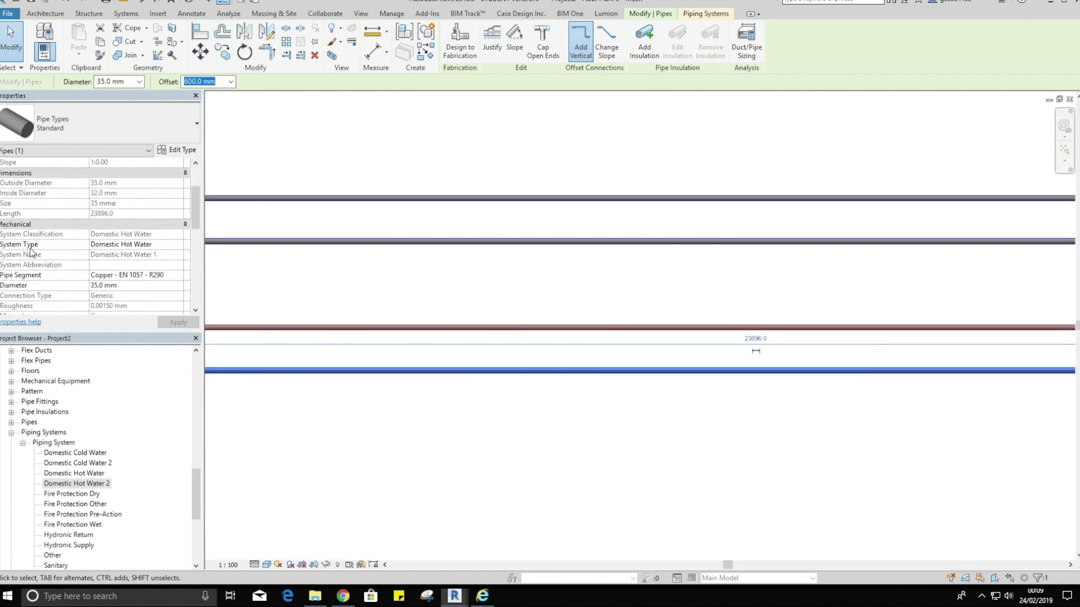
pyautogui.click(171, 244)
pyautogui.click(178, 244)
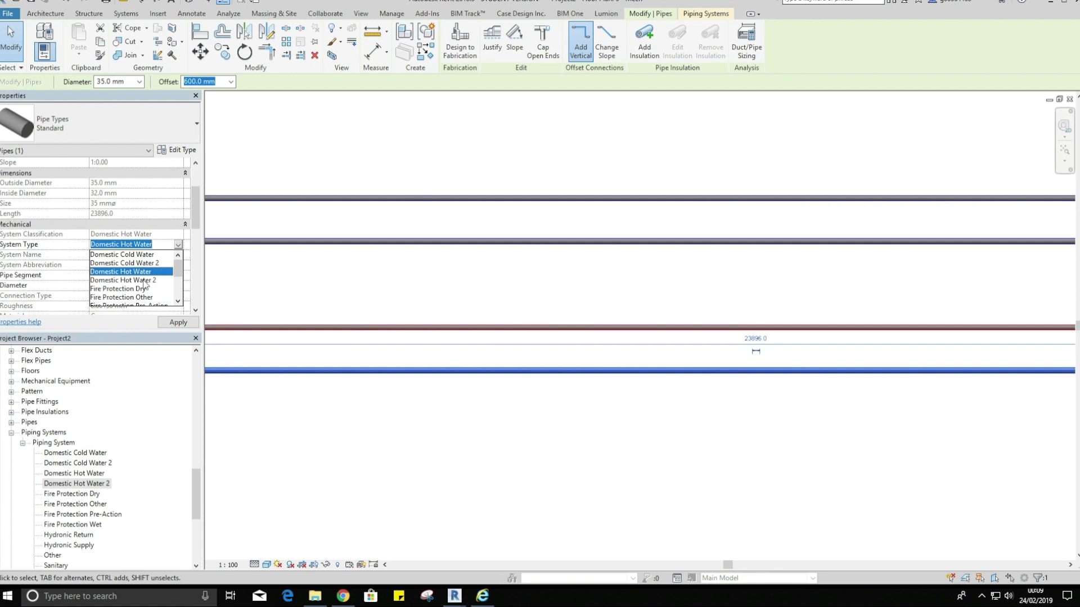
pyautogui.click(143, 280)
pyautogui.click(177, 323)
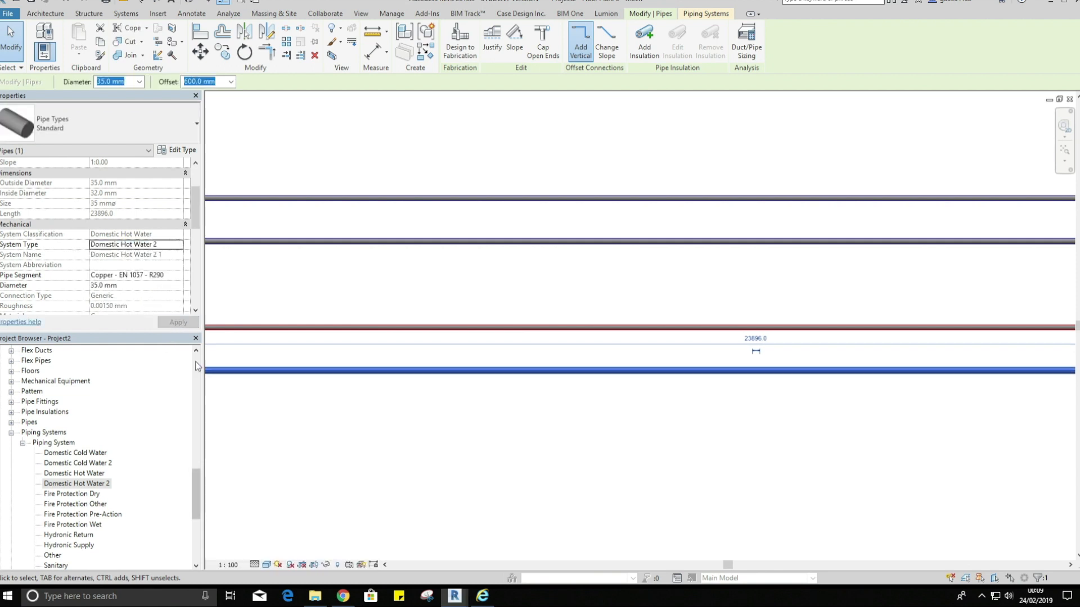
pyautogui.click(346, 453)
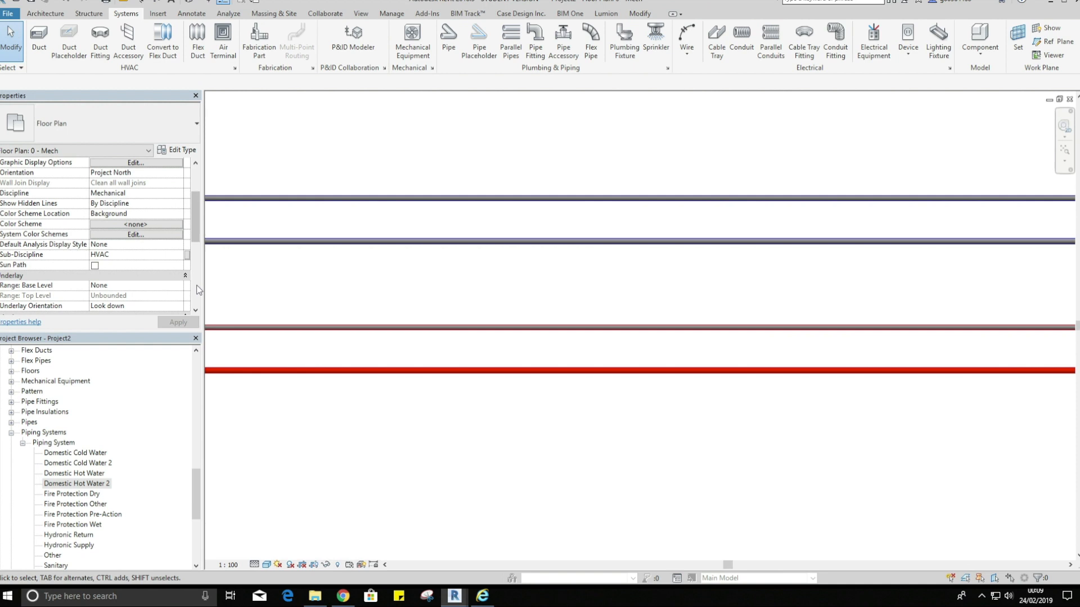
# - Change the System Type of the lower of the two cold water pipes to Domestic Cold Water 2
pyautogui.click(350, 241)
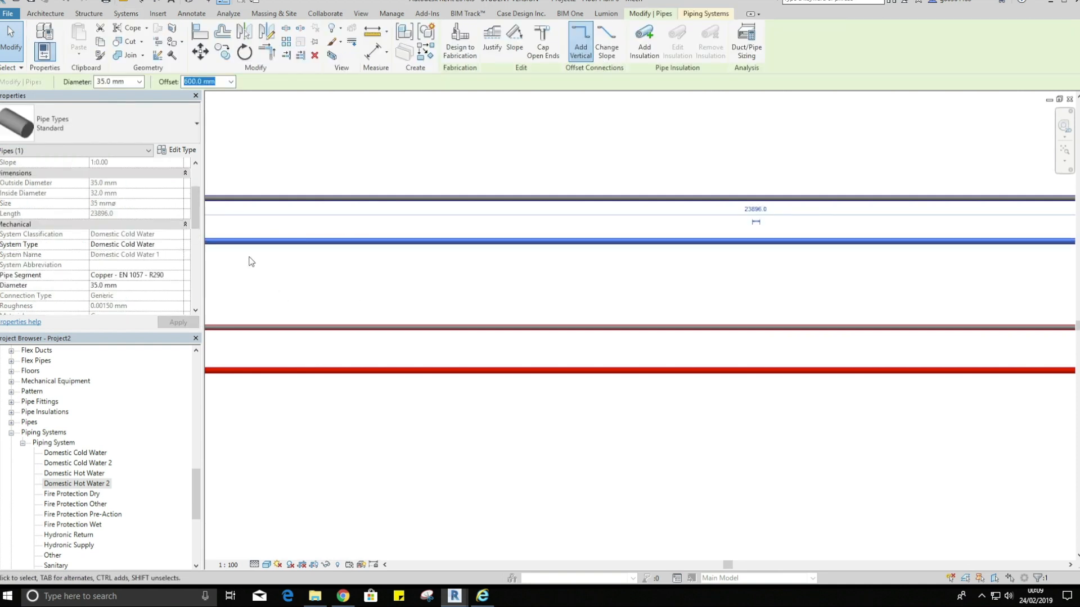
pyautogui.click(178, 244)
pyautogui.click(156, 263)
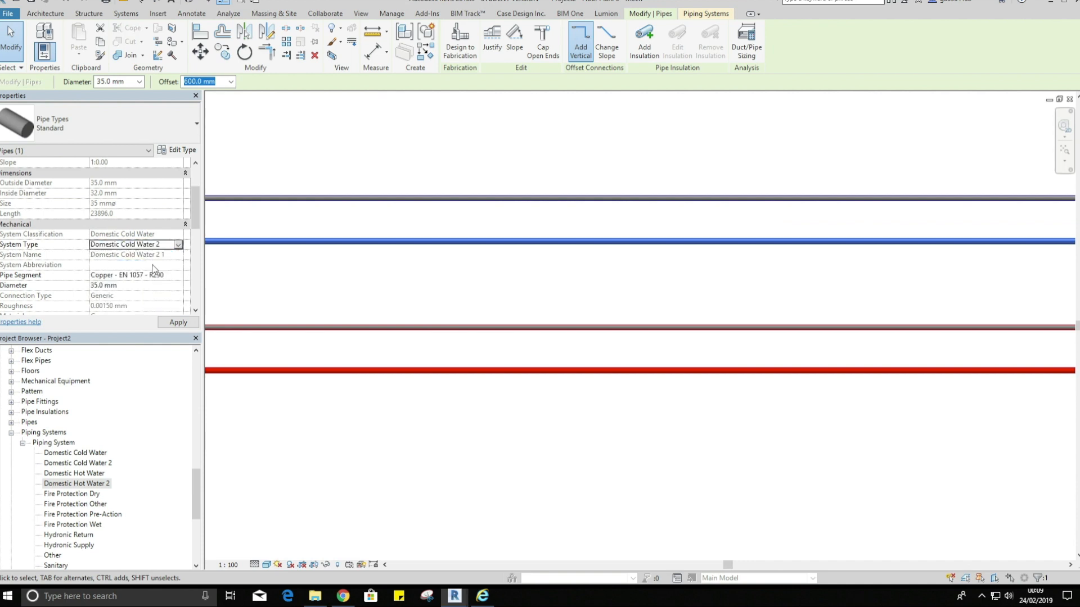
pyautogui.click(286, 294)
pyautogui.scroll(-2, 287, 293)
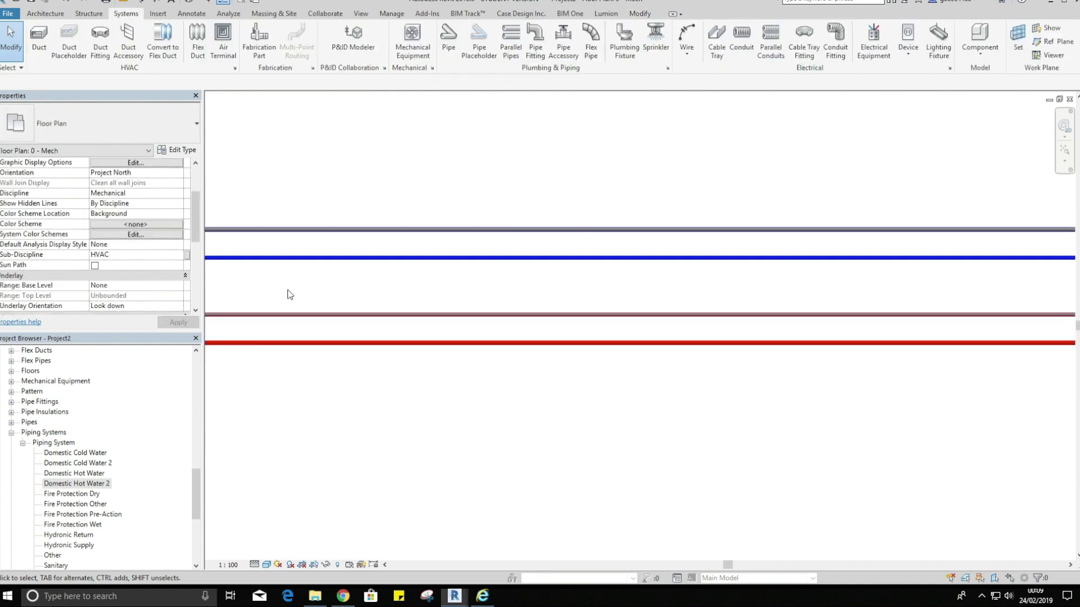
pyautogui.moveTo(289, 294); pyautogui.dragTo(427, 340, button='middle')
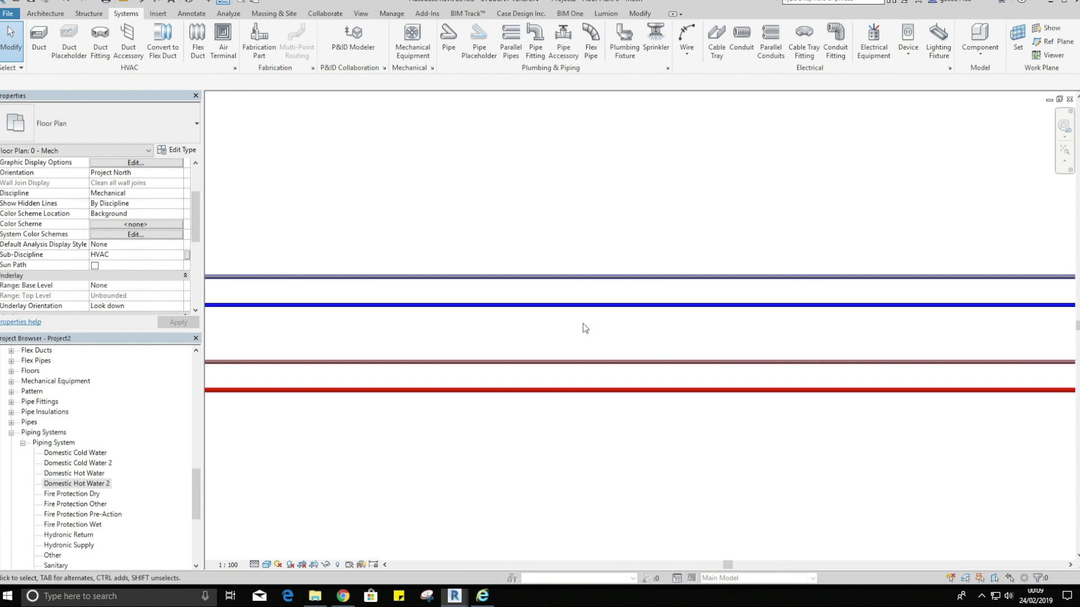
# - Check which filters are applied in the visibility/graphic overrides of the 0 - Mech floor plan
pyautogui.press('v')
pyautogui.press('v')
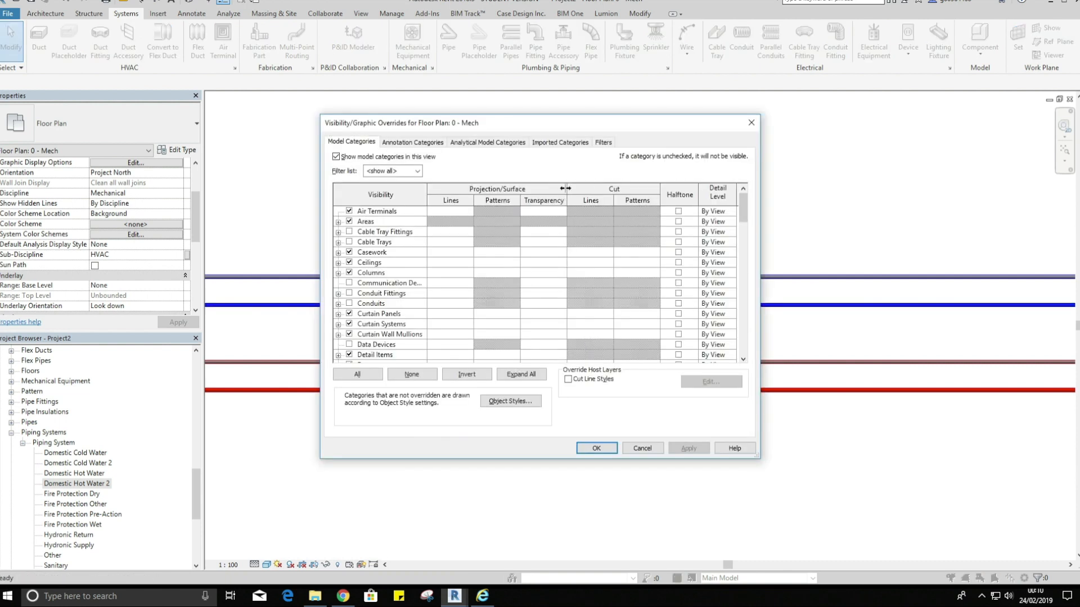
pyautogui.click(603, 143)
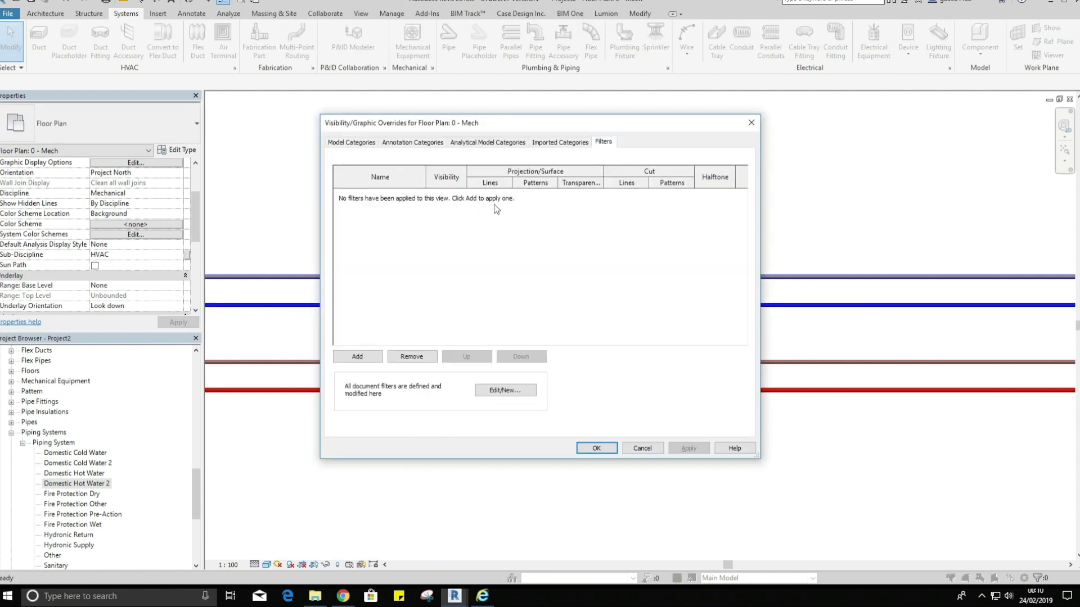
# - Add the Domestic Cold Water and Domestic Hot Water filters to the 0 - Mech floor plan's overrides
pyautogui.click(358, 357)
pyautogui.click(508, 250)
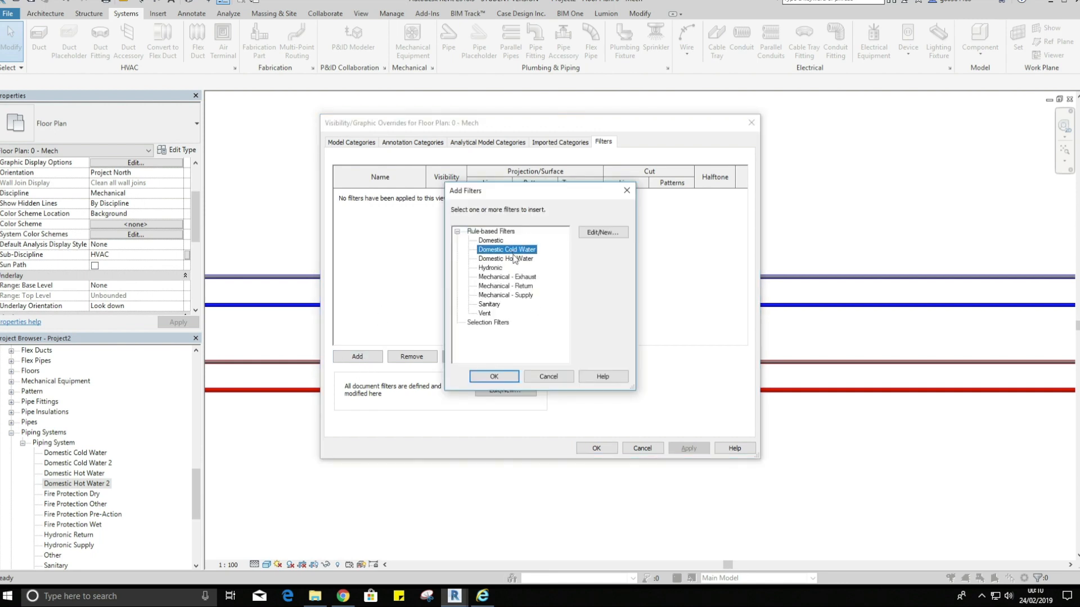
pyautogui.keyDown('ctrl'); pyautogui.click(514, 259); pyautogui.keyUp('ctrl')
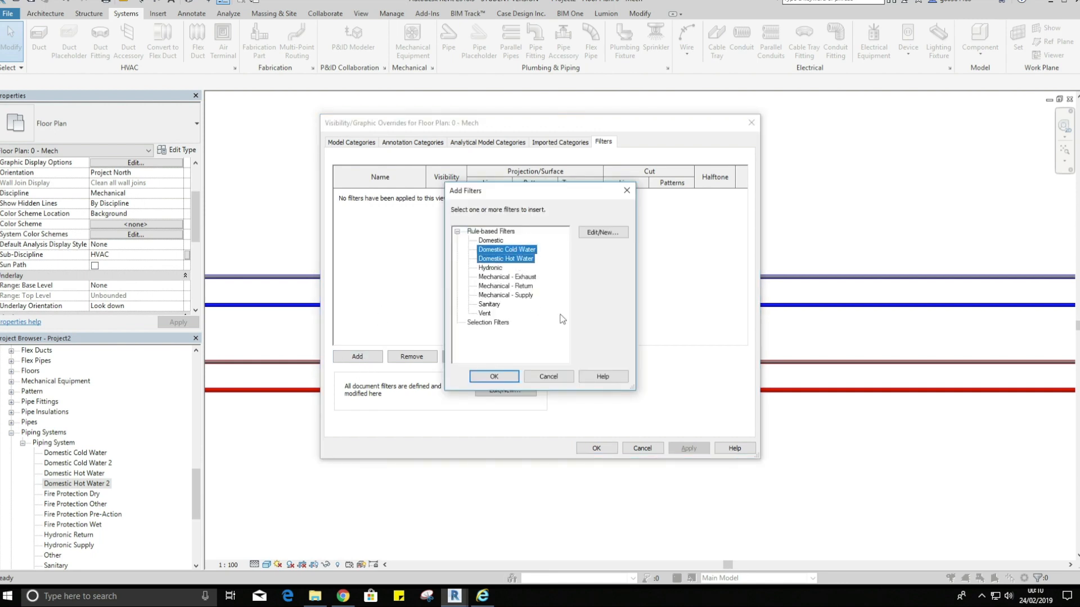
pyautogui.click(495, 378)
# - Override the Domestic Cold Water filter's projection/surface pattern with a blue Solid fill
pyautogui.click(529, 195)
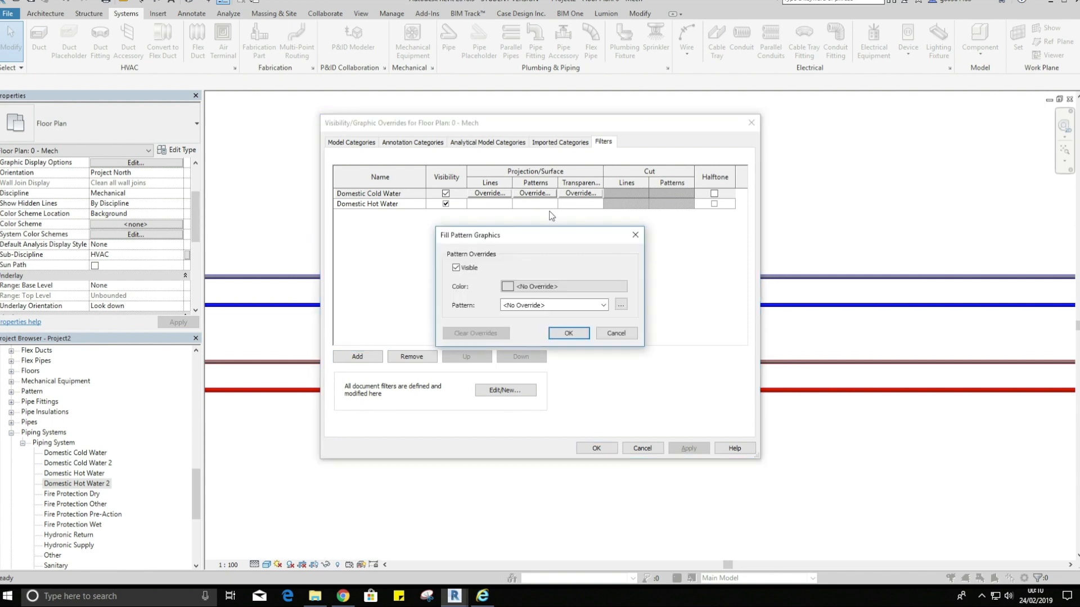
pyautogui.click(524, 287)
pyautogui.click(495, 301)
pyautogui.click(572, 388)
pyautogui.click(561, 306)
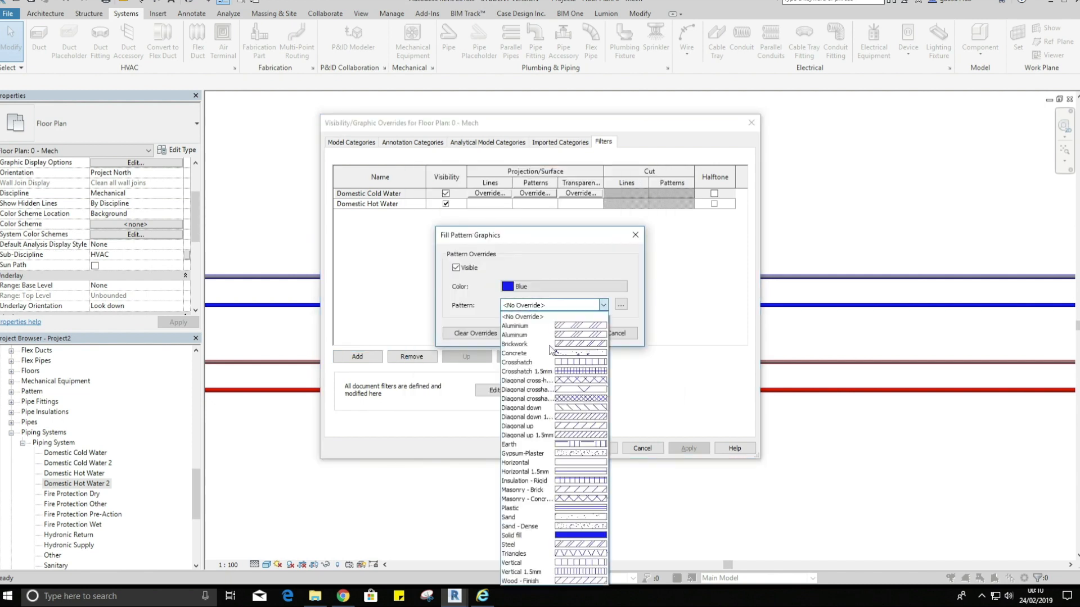
pyautogui.click(588, 522)
pyautogui.click(569, 333)
# - Override the Domestic Hot Water filter's projection/surface pattern with a red Solid fill and accept the visibility/graphic overrides
pyautogui.click(575, 208)
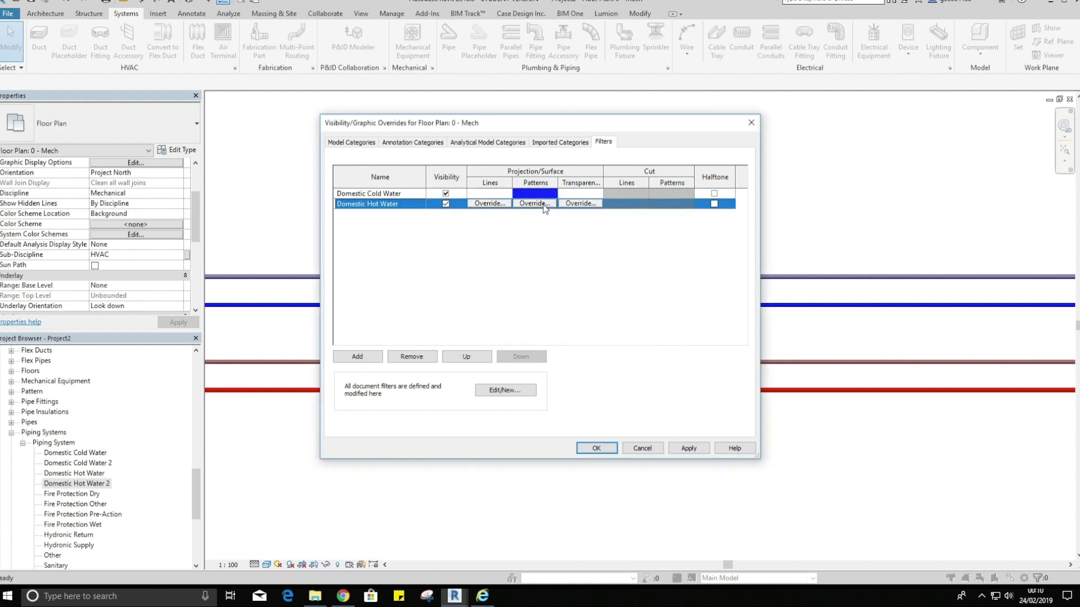
pyautogui.click(544, 203)
pyautogui.click(550, 288)
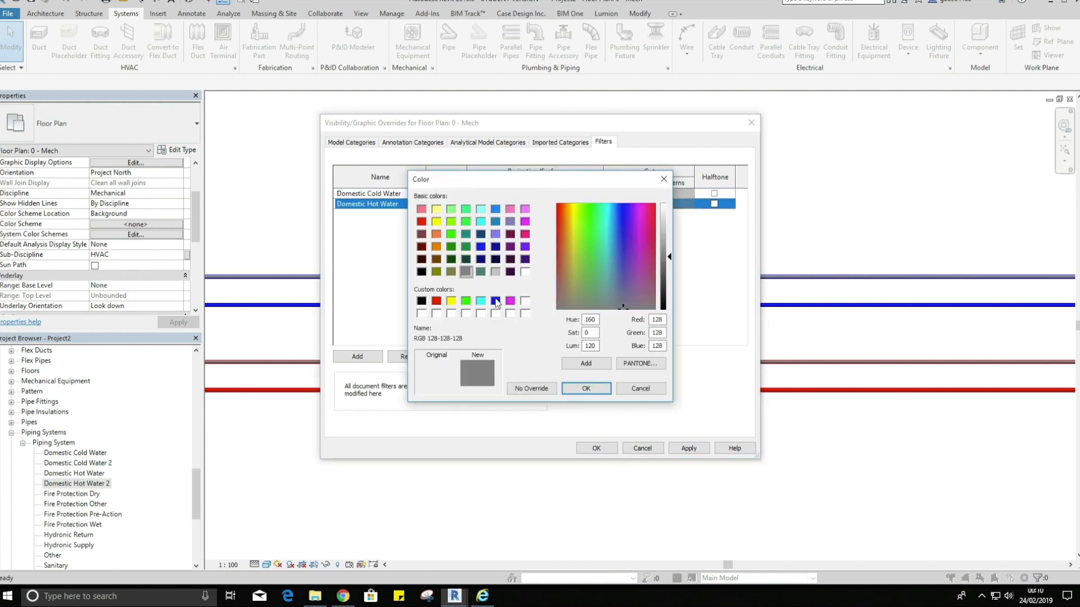
pyautogui.click(496, 302)
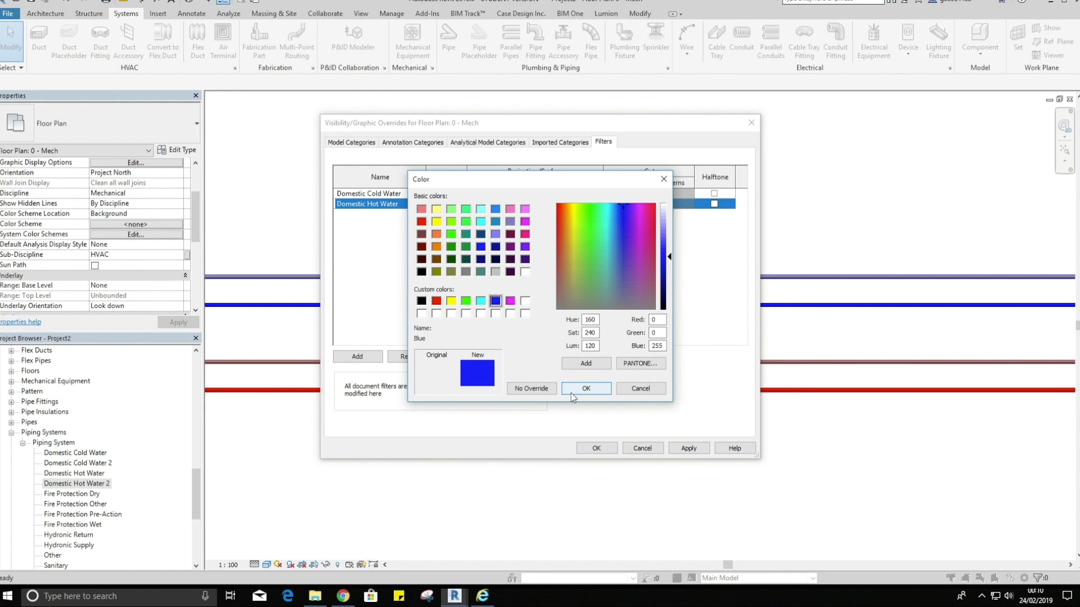
pyautogui.click(436, 302)
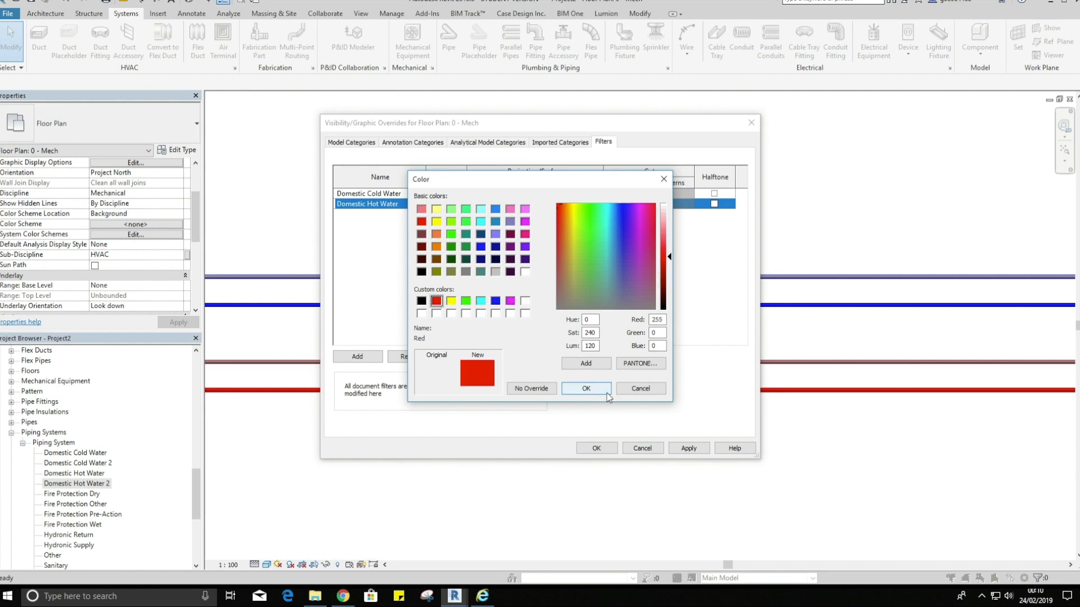
pyautogui.click(586, 389)
pyautogui.click(572, 305)
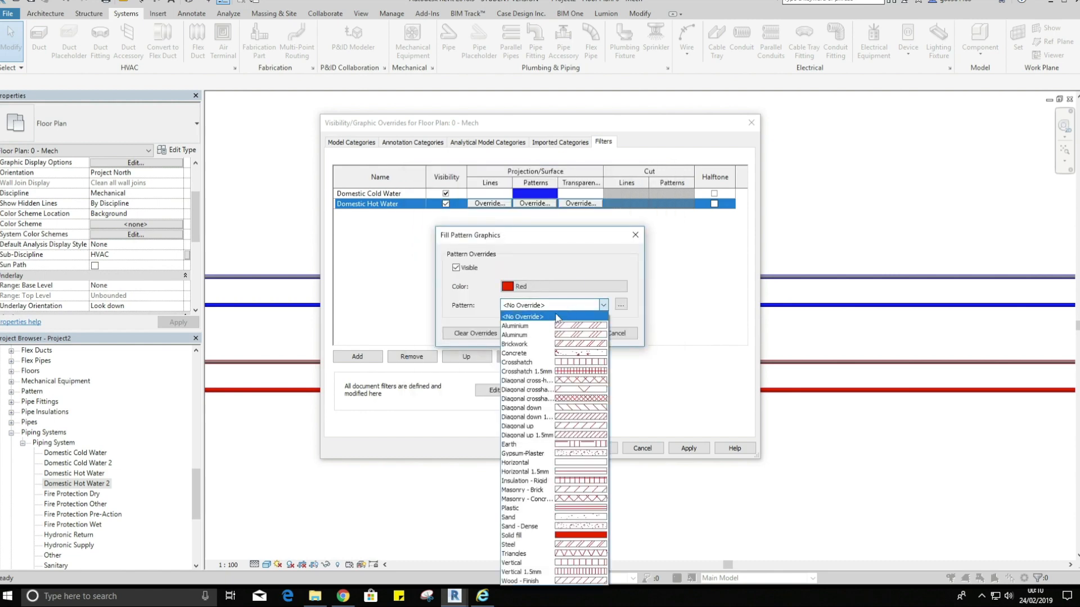
pyautogui.click(572, 535)
pyautogui.click(568, 333)
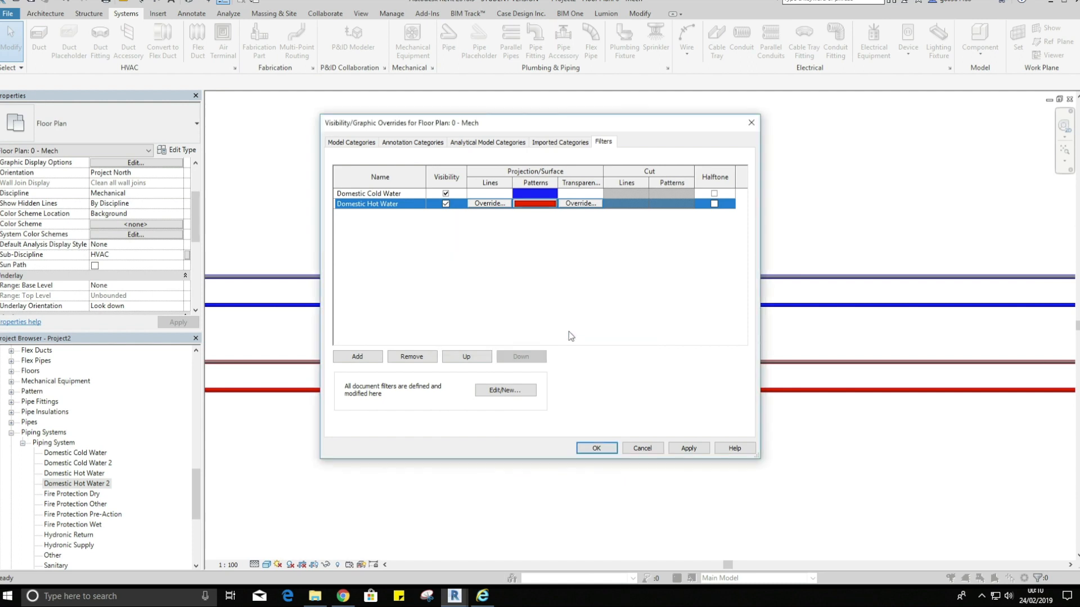
pyautogui.click(595, 449)
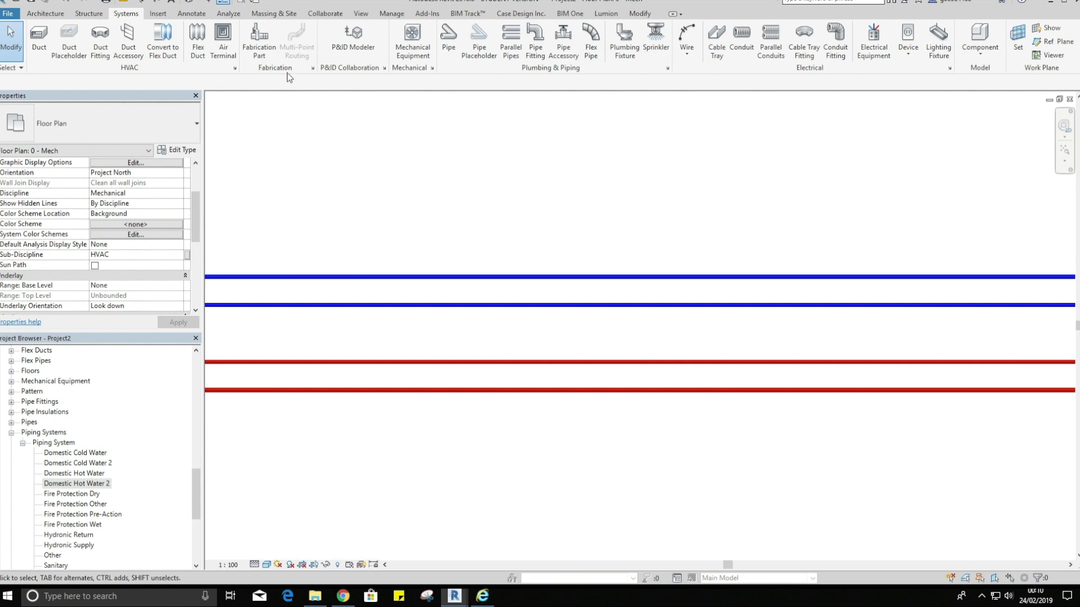
# - Open the default 3D view and examine the colours of the four pipes from an angled viewpoint
pyautogui.click(191, 2)
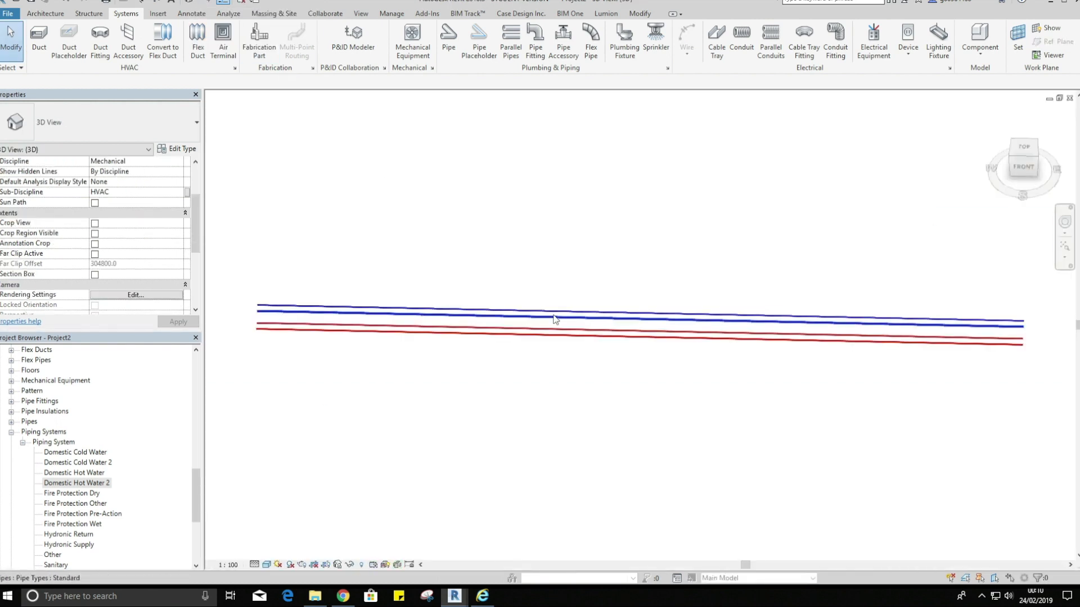
pyautogui.keyDown('shift'); pyautogui.moveTo(555, 320); pyautogui.dragTo(737, 320, button='middle'); pyautogui.keyUp('shift')
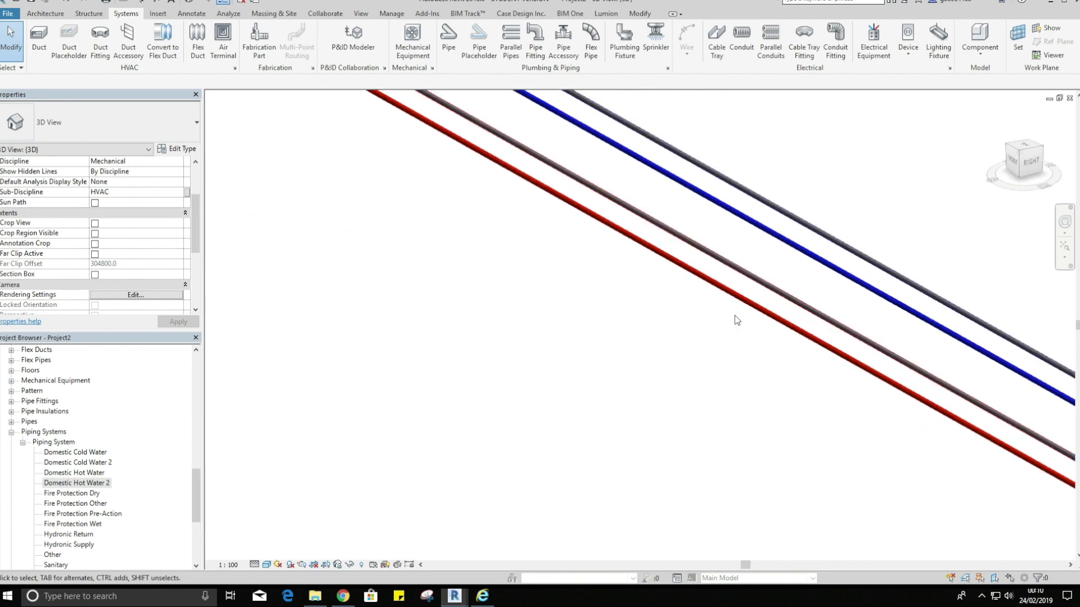
pyautogui.scroll(5, 781, 318)
pyautogui.moveTo(885, 320); pyautogui.dragTo(694, 384, button='middle')
pyautogui.scroll(-3, 694, 384)
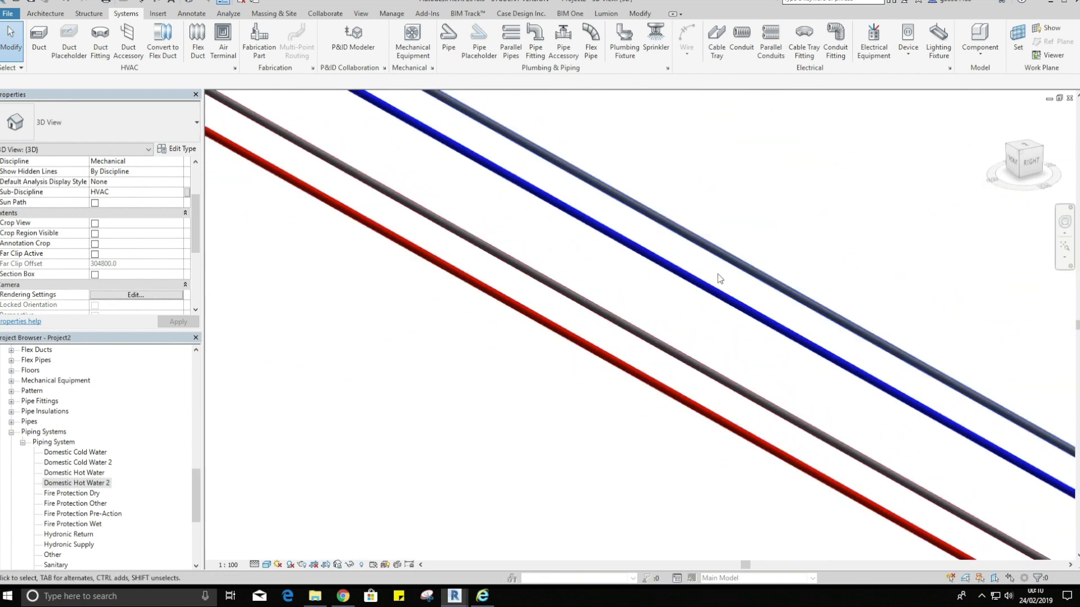
pyautogui.keyDown('shift'); pyautogui.moveTo(762, 272); pyautogui.dragTo(757, 313, button='middle'); pyautogui.keyUp('shift')
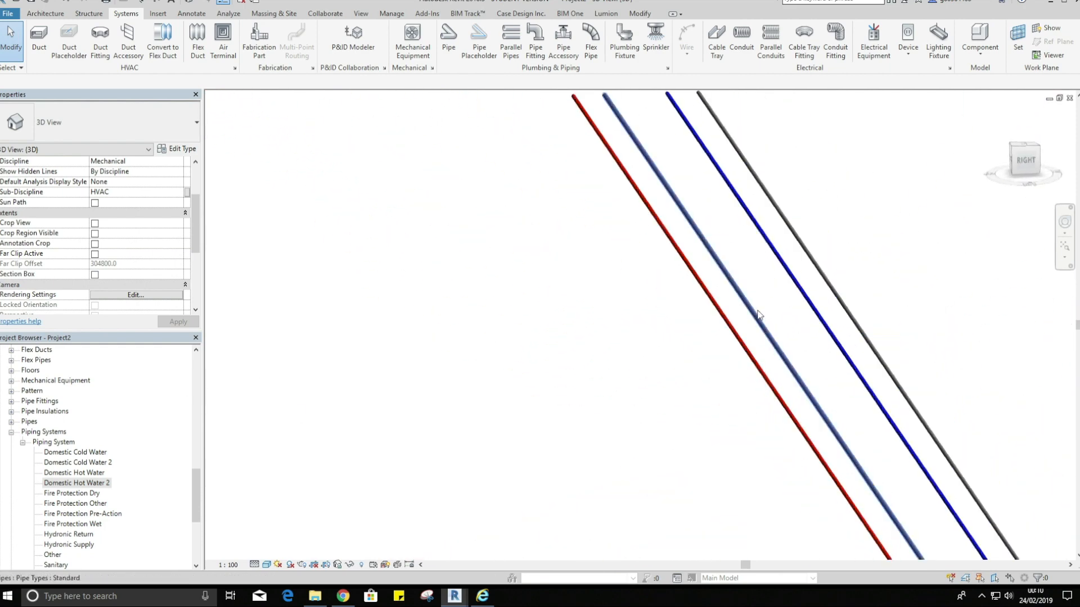
pyautogui.scroll(-3, 757, 314)
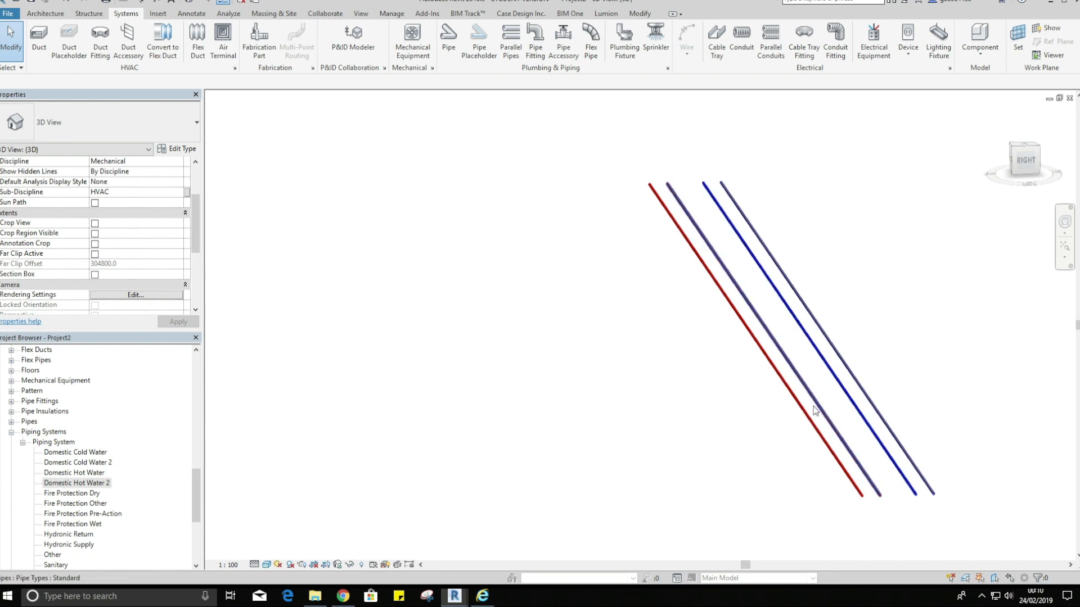
pyautogui.scroll(3, 816, 413)
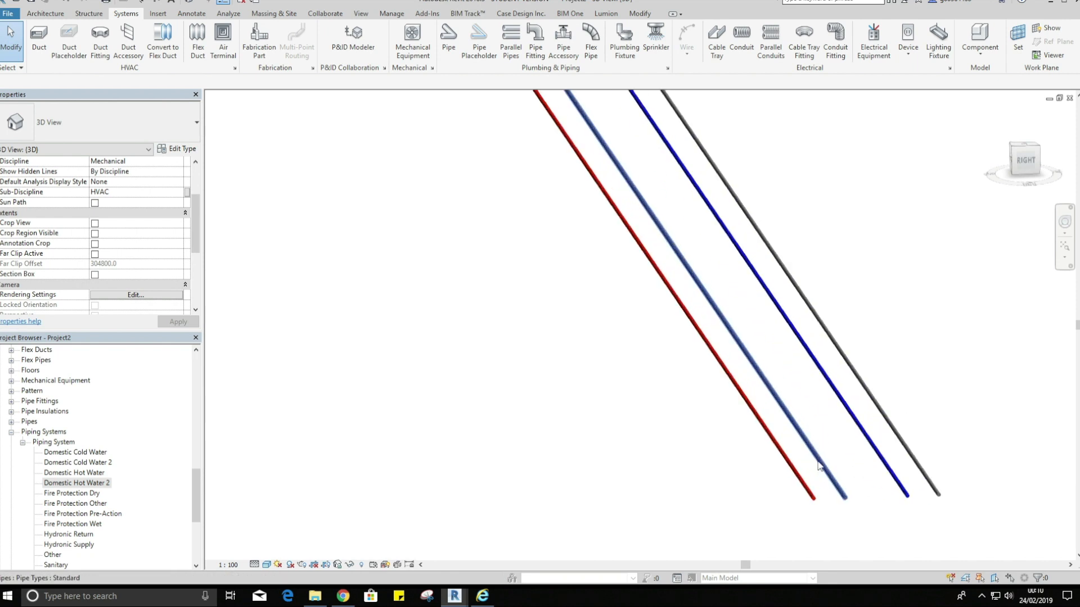
pyautogui.scroll(1, 826, 469)
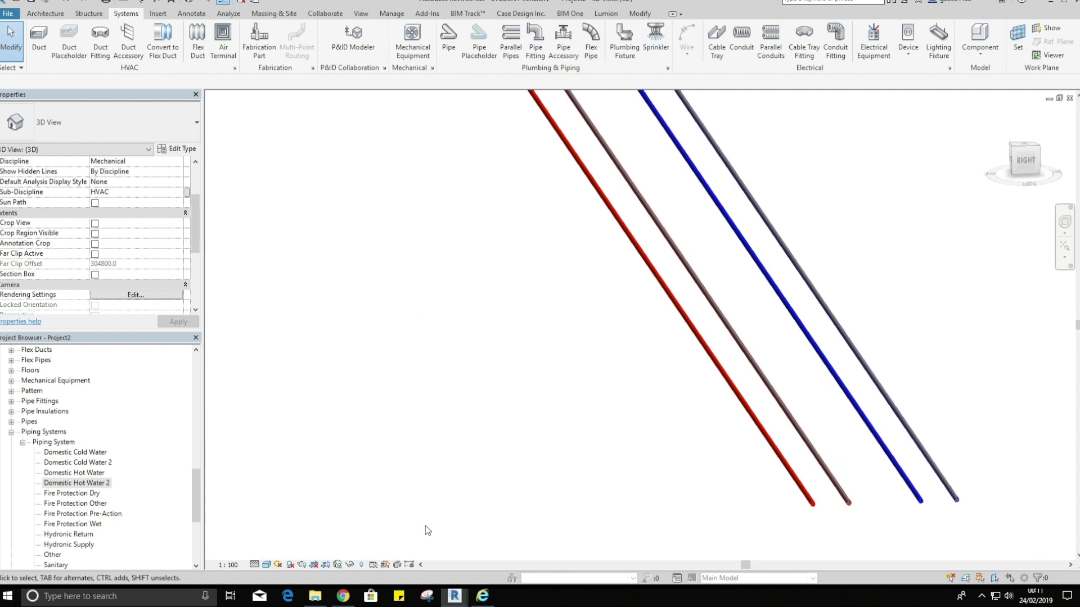
# - Set the 3D view's visual style to Realistic and inspect the pipe ends up close
pyautogui.click(267, 565)
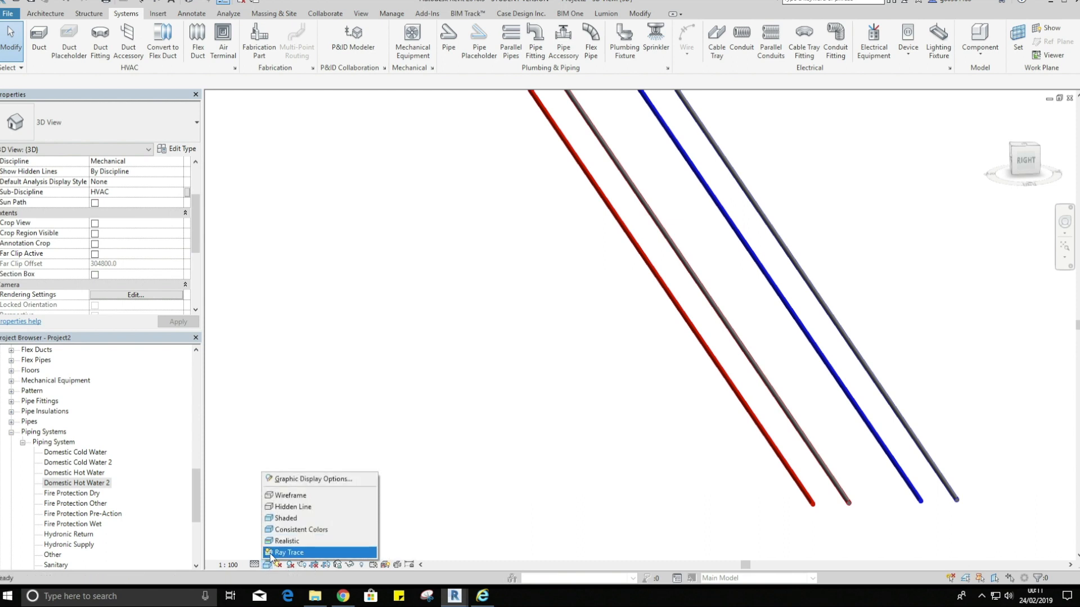
pyautogui.click(289, 542)
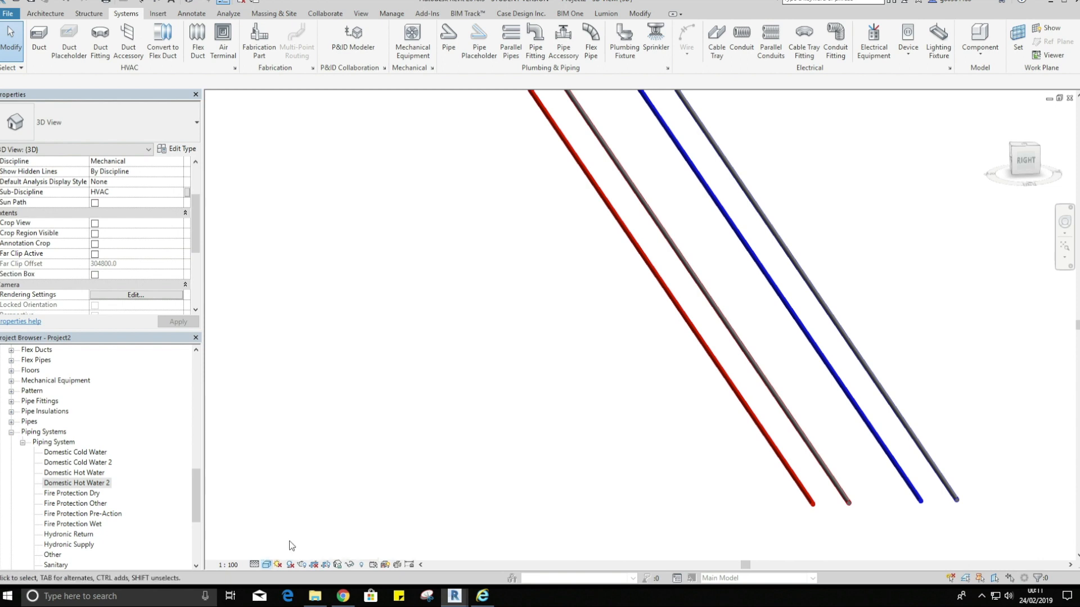
pyautogui.scroll(3, 866, 516)
pyautogui.scroll(2, 866, 515)
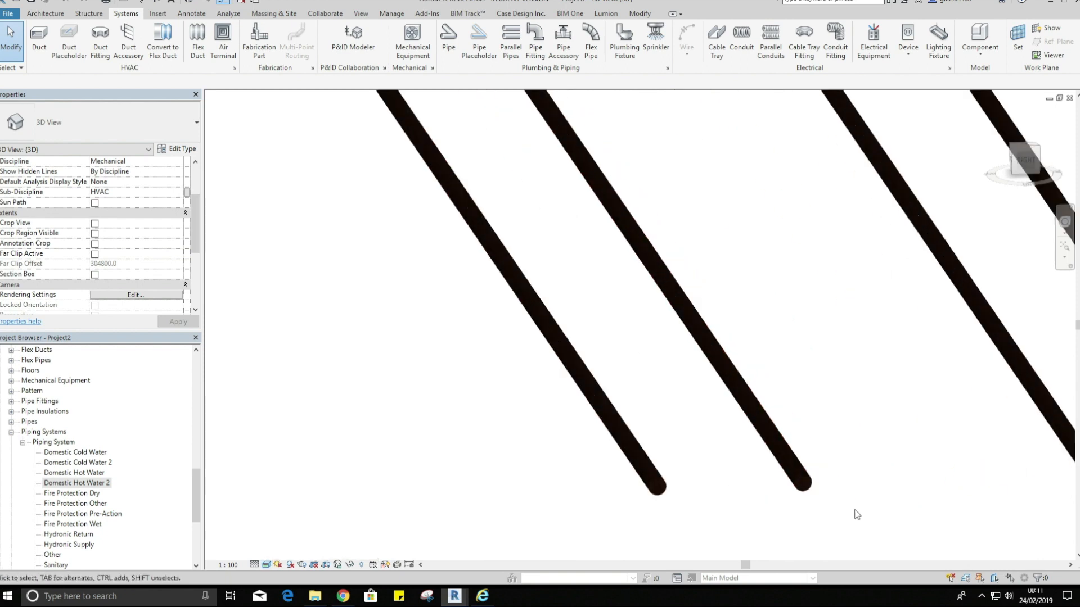
pyautogui.scroll(-3, 778, 307)
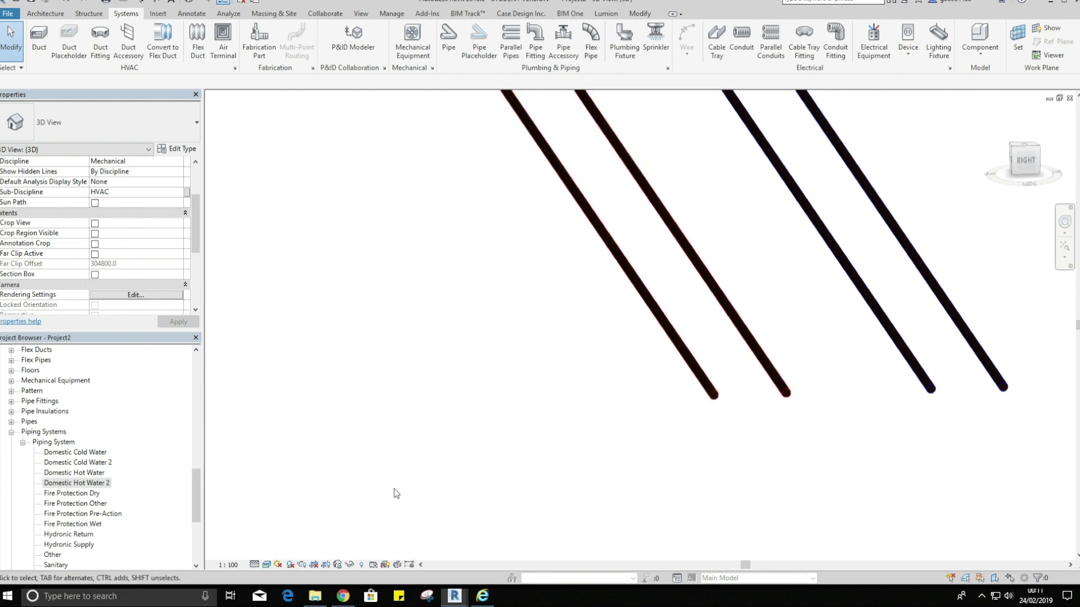
# - Return the 3D view's visual style to Shaded and check the pipe colours again
pyautogui.click(267, 564)
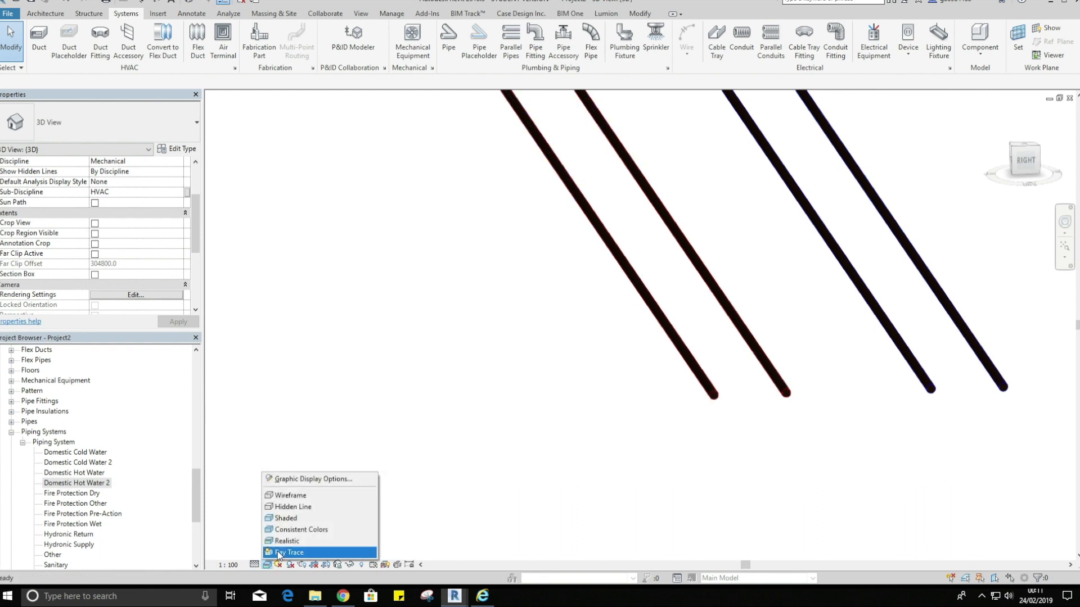
pyautogui.click(287, 516)
pyautogui.scroll(-2, 599, 338)
pyautogui.scroll(3, 822, 339)
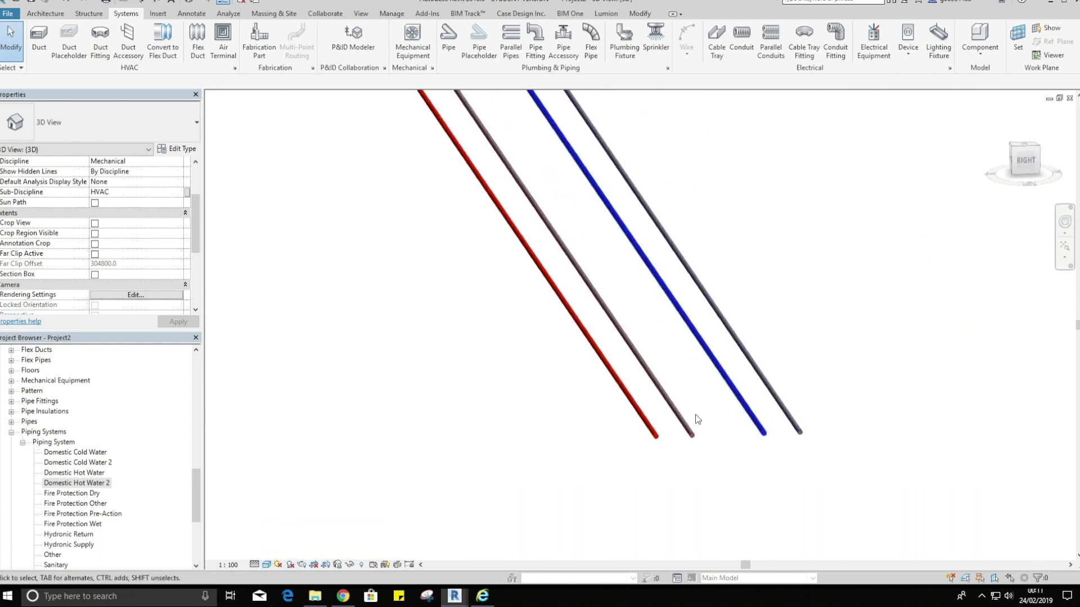